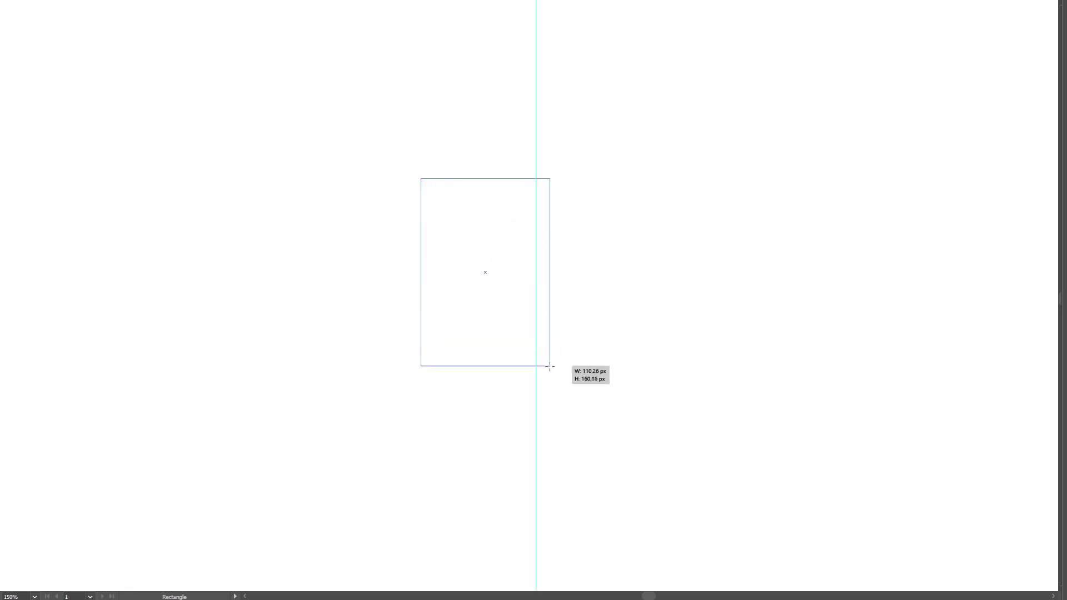
Step: Draw the bowl as a rectangle with rounded bottom corners and top corners pulled inward
left_click_drag(548, 364, 561, 356)
left_click_drag(476, 177, 521, 184)
left_click(718, 261)
left_click(469, 350)
mouse_move(598, 356)
left_mouse_down()
mouse_move(586, 214)
mouse_move(606, 171)
left_mouse_up()
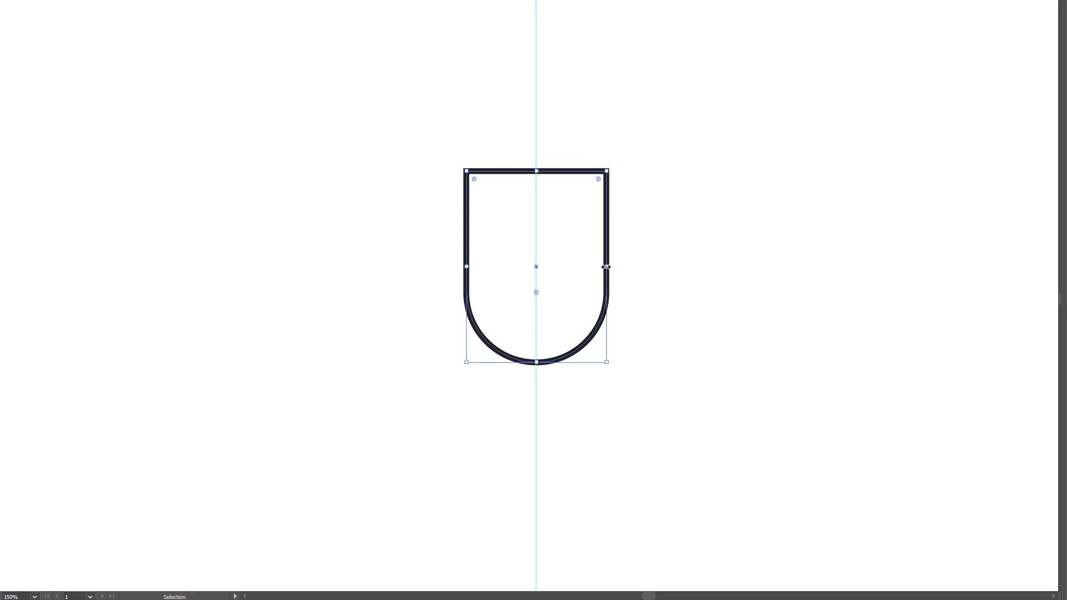
scroll(670, 266, "up", 1)
left_click_drag(467, 216, 477, 215)
left_click_drag(607, 216, 596, 215)
left_click(425, 364)
Step: Add a vertical stem below the bowl, a large circle on the stem, and a small circle above
key("p")
left_click(537, 407)
left_click(536, 564, "shift")
key("ctrl+minus")
key("l")
left_click_drag(547, 261, 613, 330)
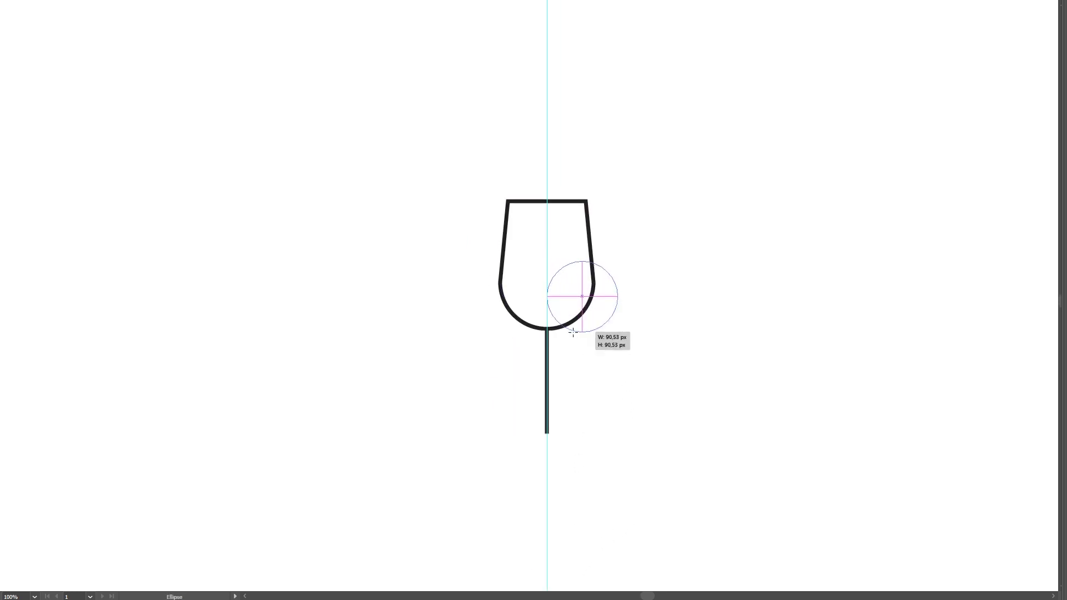
mouse_move(603, 272)
left_mouse_down()
mouse_move(566, 271)
mouse_move(551, 236)
left_mouse_up()
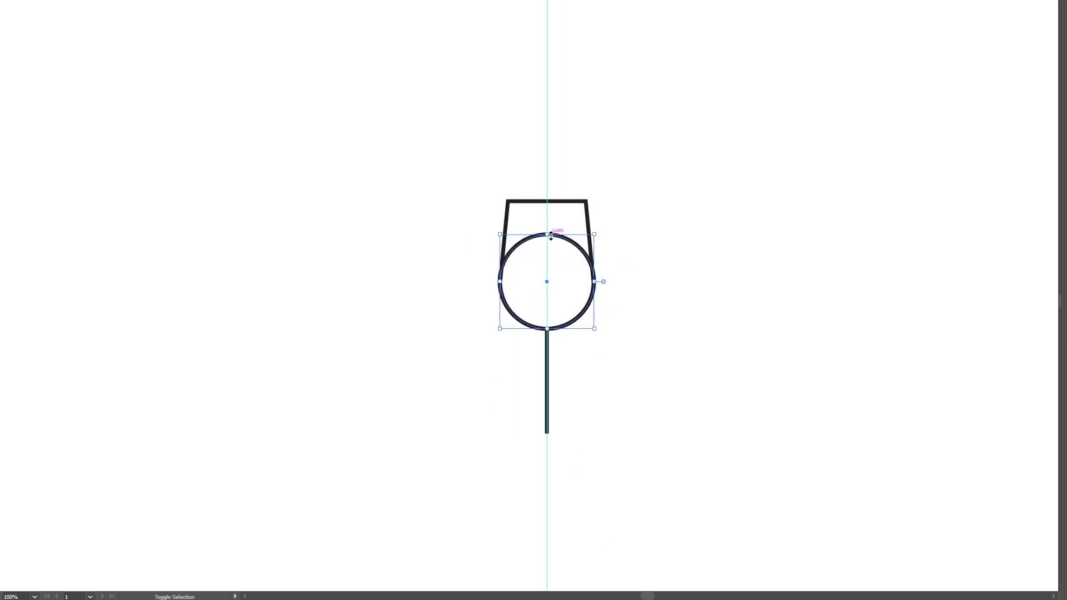
mouse_move(549, 80)
left_mouse_down()
mouse_move(512, 117)
mouse_move(535, 150)
mouse_move(537, 110)
left_mouse_up()
Step: Draw a neck curve running from the small head circle down to the glass's left edge
left_click(638, 155)
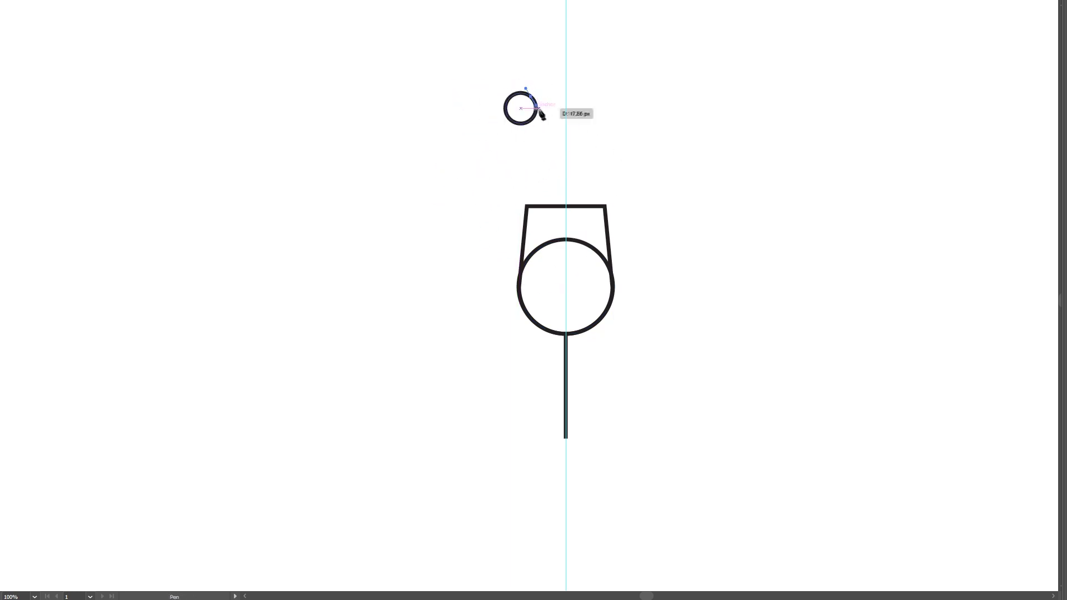
left_click_drag(559, 166, 558, 197)
left_click_drag(518, 287, 519, 324)
left_click_drag(559, 167, 566, 180)
left_click_drag(531, 98, 525, 124)
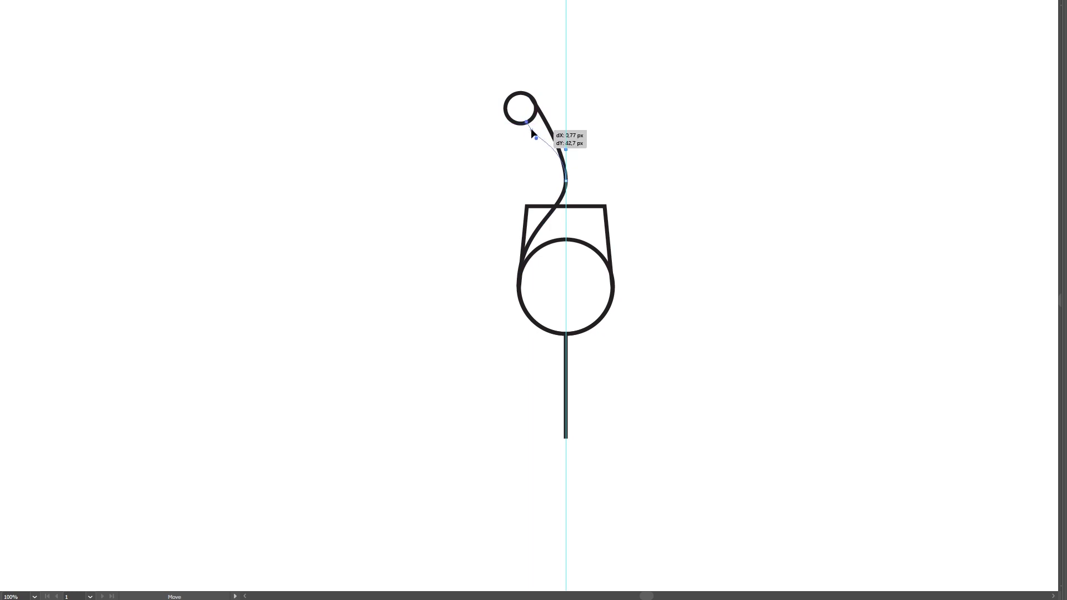
left_click_drag(566, 180, 543, 180)
mouse_move(524, 123)
left_mouse_down()
mouse_move(542, 125)
mouse_move(546, 99)
mouse_move(531, 138)
mouse_move(516, 123)
mouse_move(541, 218)
left_mouse_up()
Step: Refine the neck anchors so it drops toward the glass and hooks smoothly at the top
left_click(541, 107)
key("a")
left_click_drag(560, 155, 558, 179)
key("minus")
left_click_drag(540, 123, 563, 124)
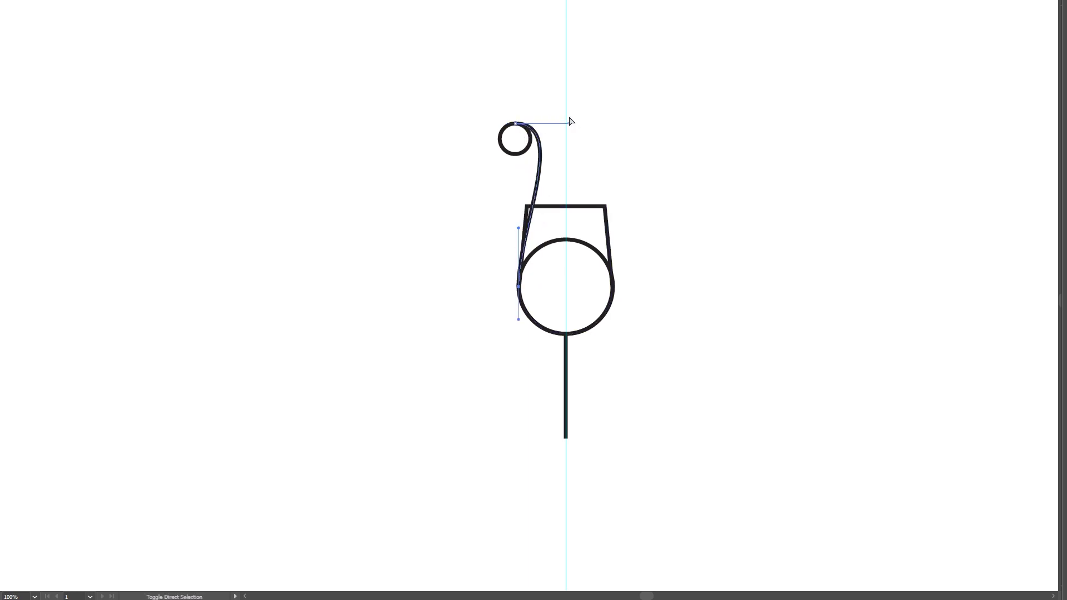
left_click(550, 206)
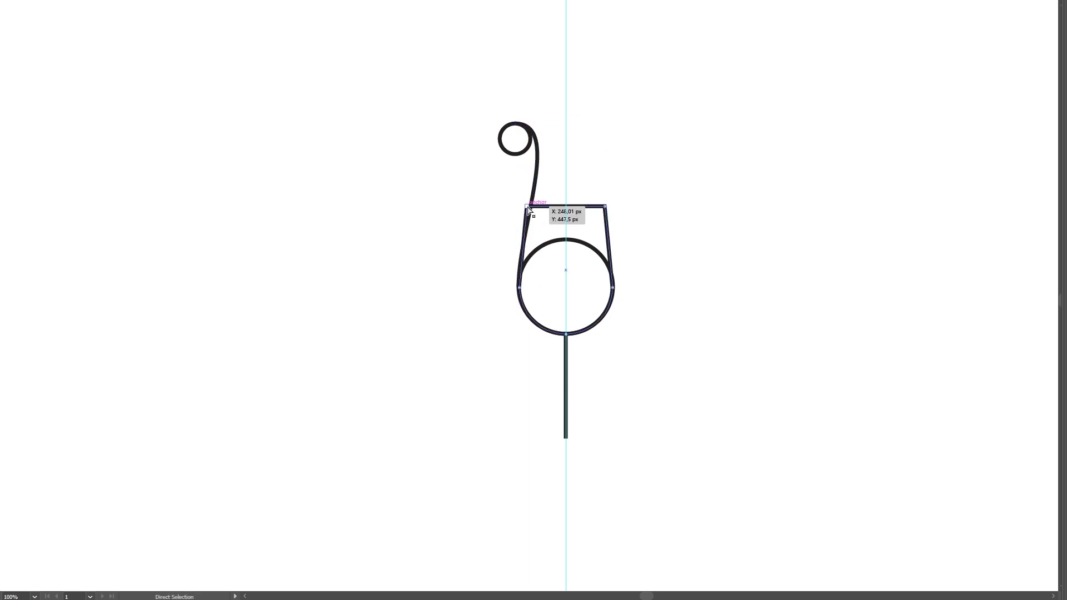
Step: Duplicate the neck curve slightly to the right and bend its copy into a hook
left_click_drag(540, 175, 549, 178)
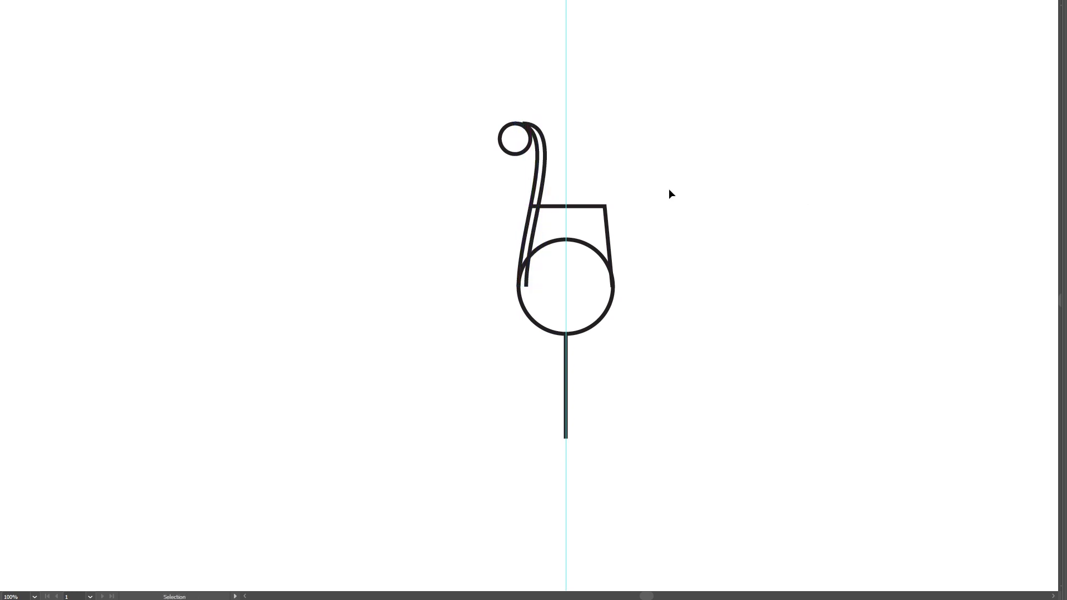
left_click_drag(503, 138, 525, 126)
left_click(533, 126)
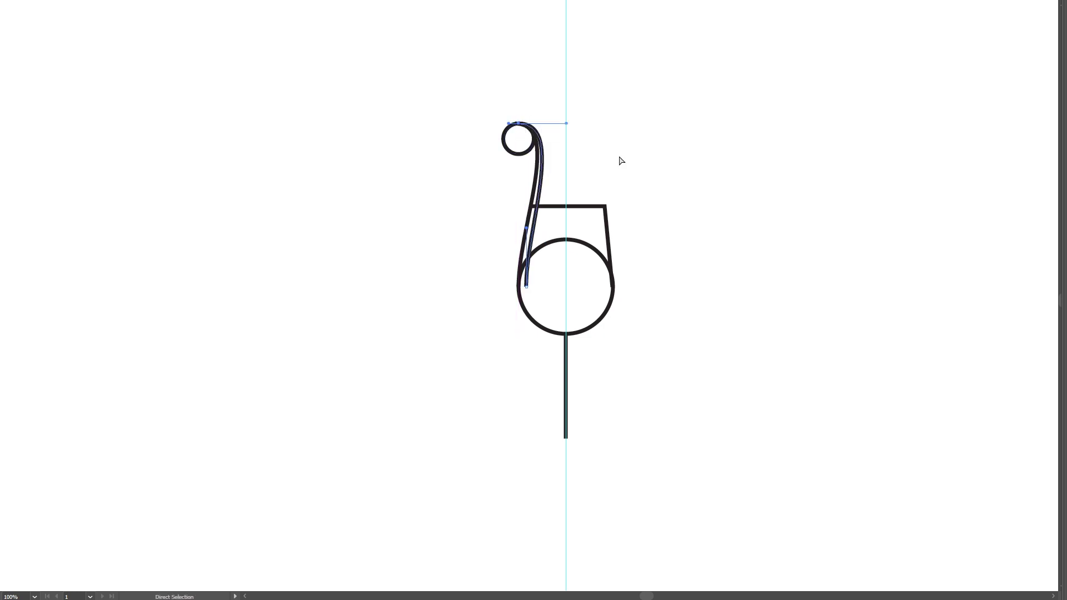
left_click_drag(517, 124, 518, 155)
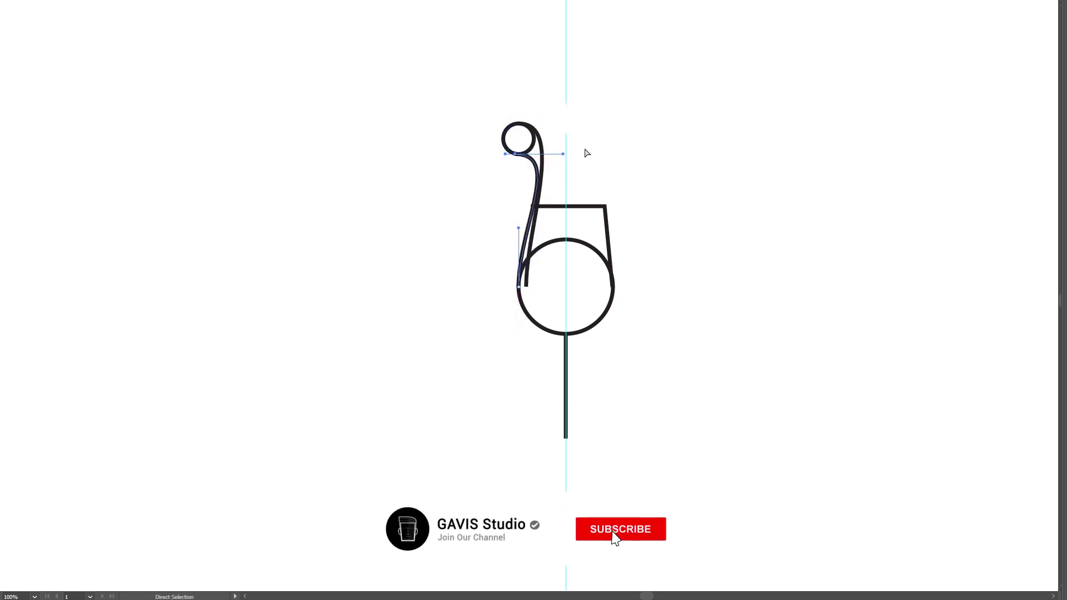
mouse_move(518, 287)
left_mouse_down()
mouse_move(487, 228)
mouse_move(499, 206)
left_mouse_up()
left_click_drag(520, 158, 554, 156)
left_click(567, 158)
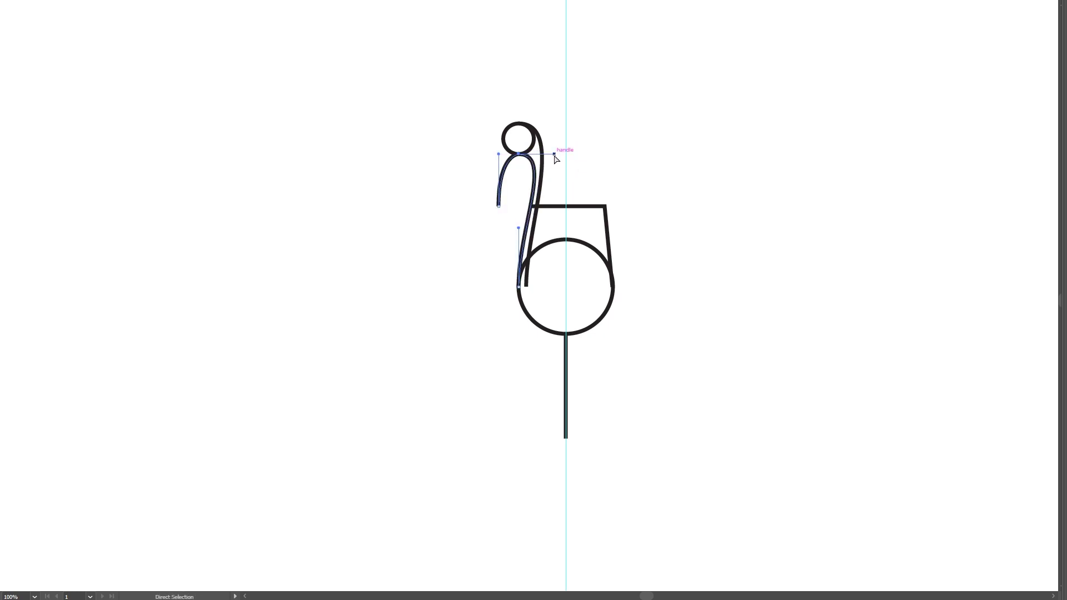
Step: Close the neck paths into a pointed beak, move the small circle aside, and add an inner dividing curve
left_click(529, 180)
key("p")
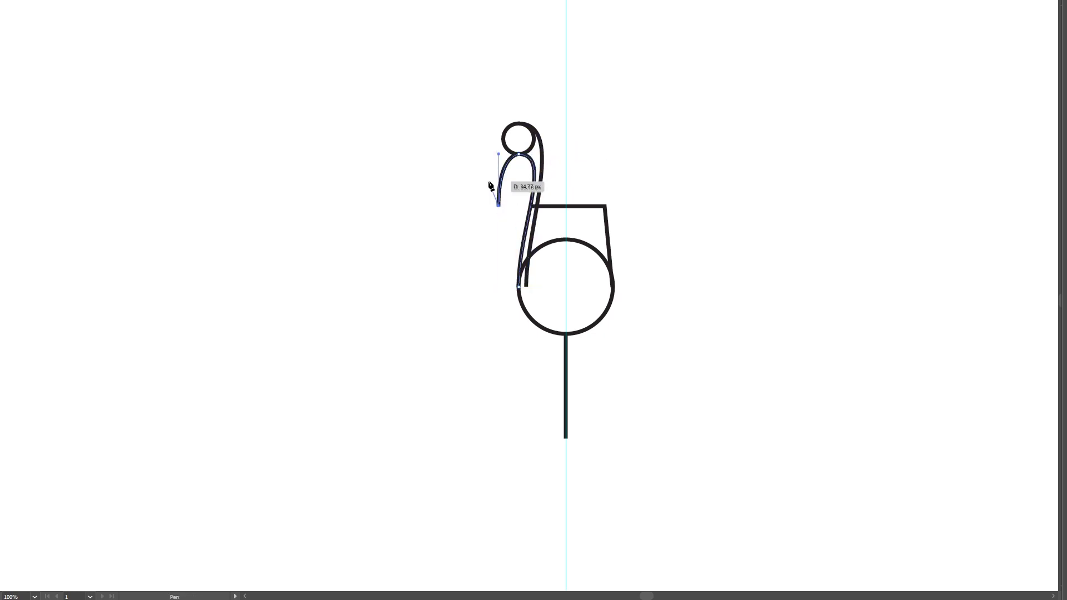
left_click_drag(519, 123, 722, 152)
key("v")
key("p")
left_click(511, 160)
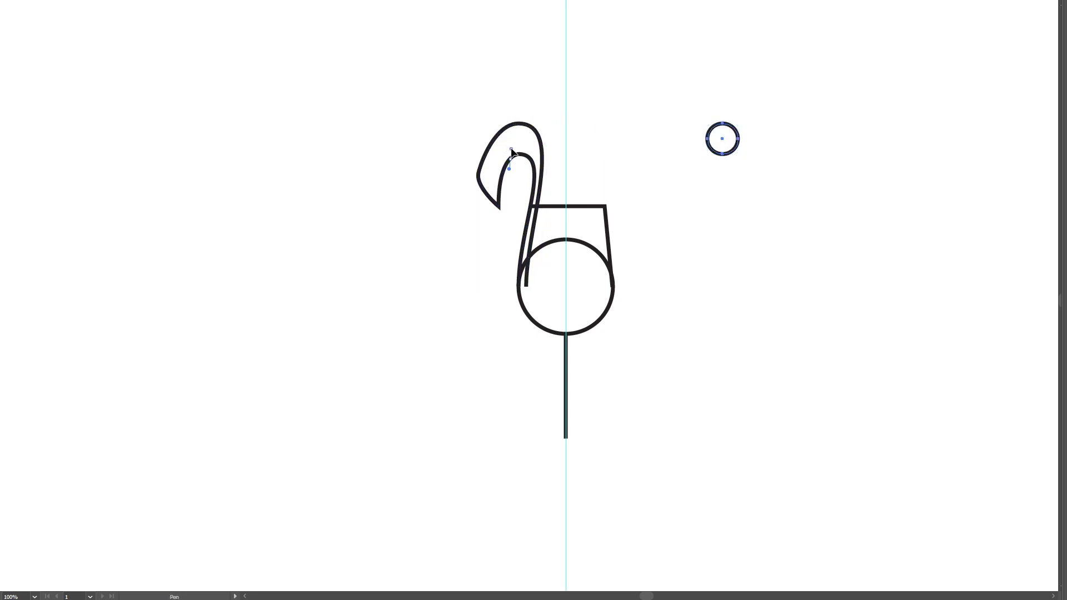
left_click(499, 132)
key("v")
left_click(435, 138)
Step: Reshape the inner head curve's anchors so it arcs across the head, separating the beak
key("f")
left_click(493, 128)
left_click_drag(510, 174, 508, 177)
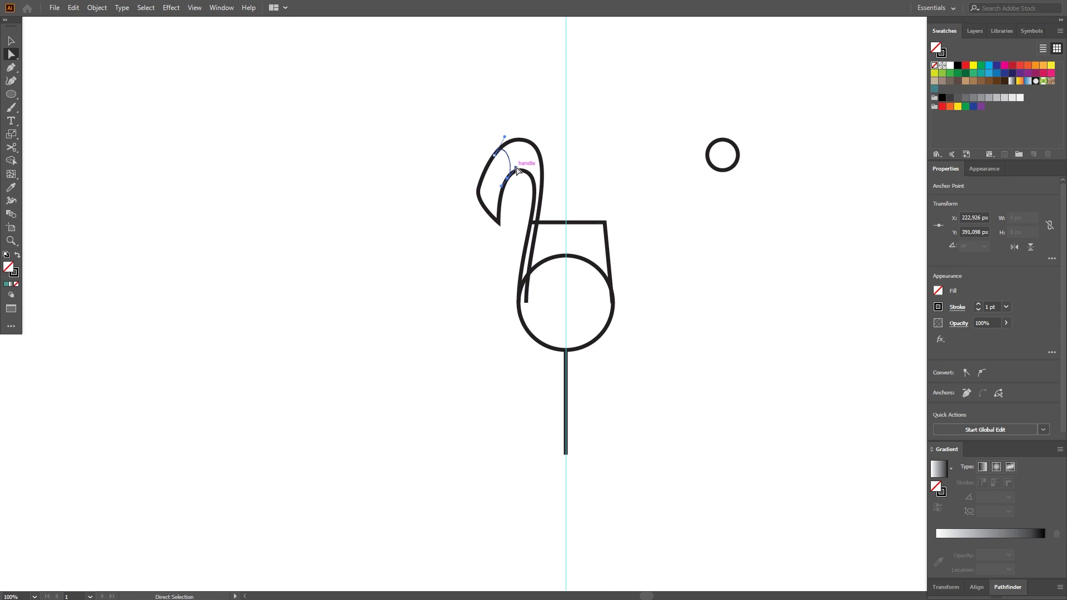
mouse_move(498, 160)
left_mouse_down()
mouse_move(517, 166)
mouse_move(496, 202)
left_mouse_up()
key("p")
key("a")
left_click(419, 157)
mouse_move(510, 149)
left_mouse_down()
mouse_move(514, 162)
mouse_move(488, 187)
mouse_move(521, 150)
mouse_move(527, 159)
left_mouse_up()
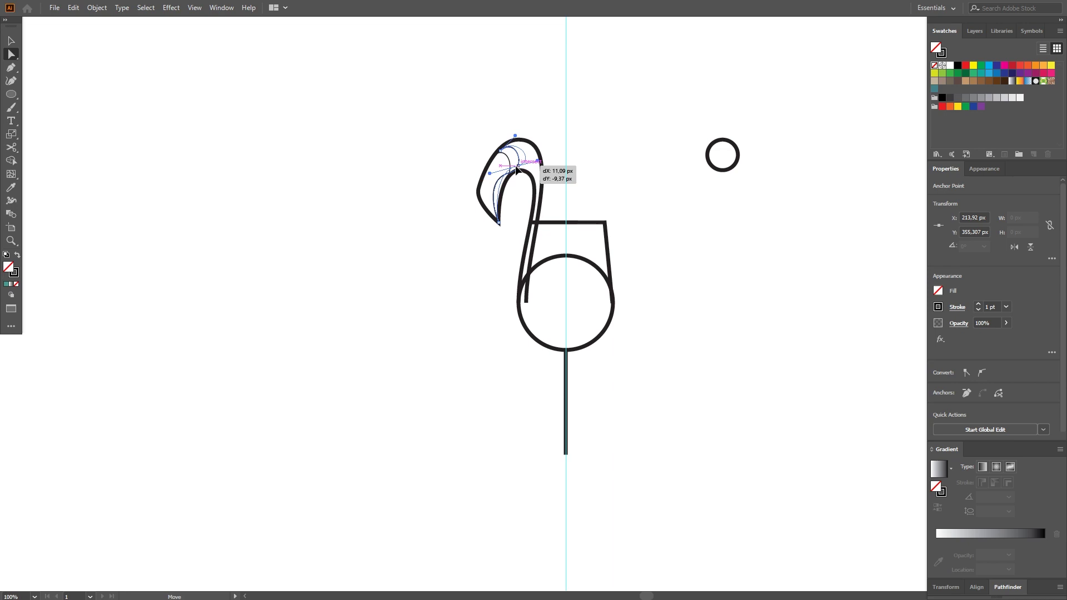
left_click(426, 160)
left_click(478, 184)
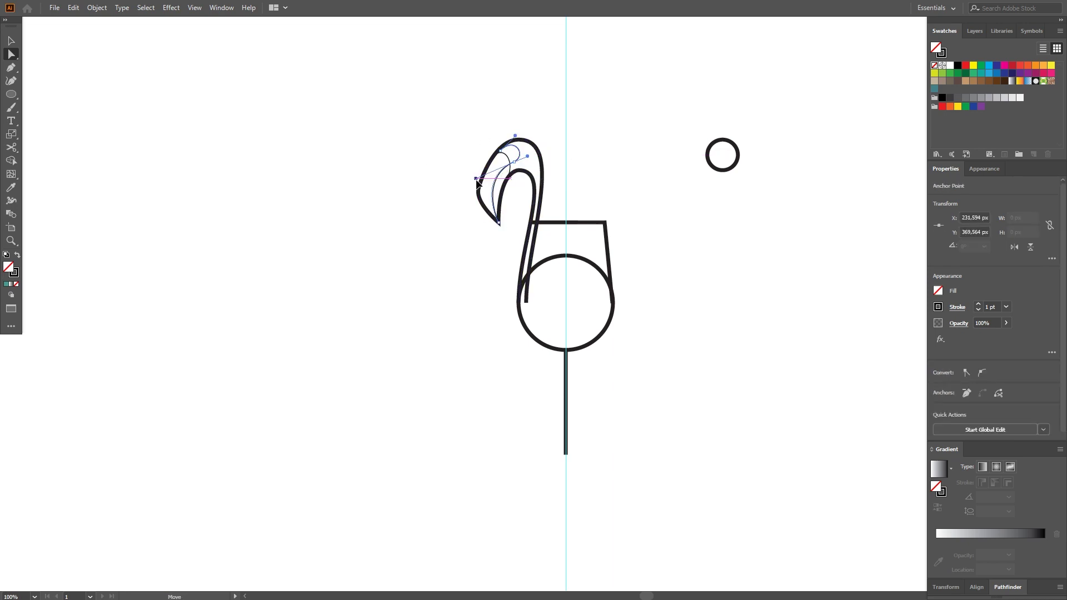
Step: At 300% zoom, move the head-loop anchor and adjust its curvature
key("ctrl+plus")
key("ctrl+plus")
key("ctrl+plus")
key("f")
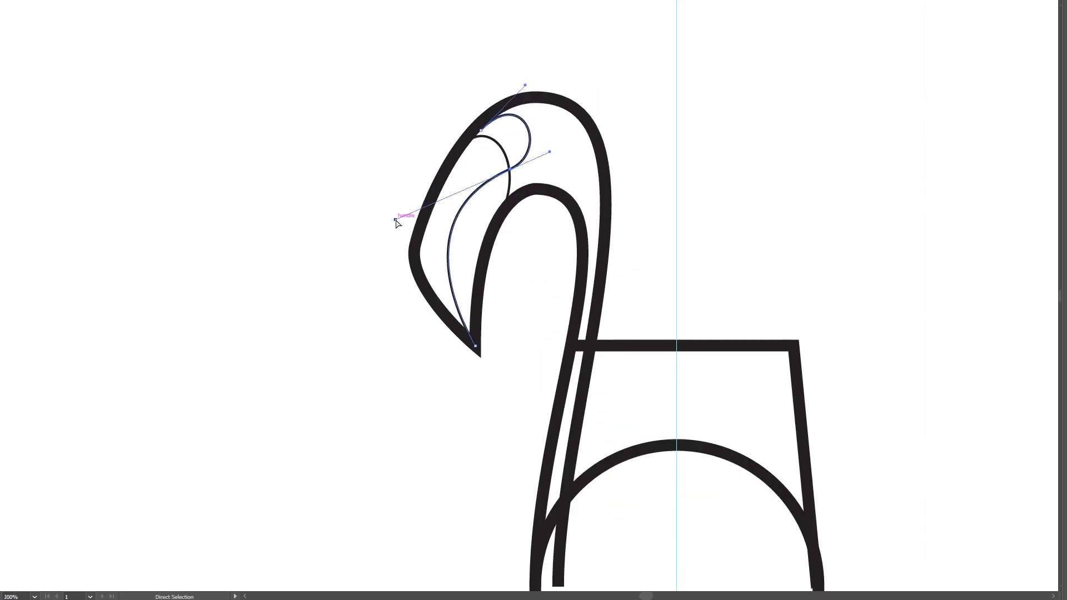
left_click_drag(480, 130, 474, 136)
left_click_drag(551, 154, 548, 148)
left_click(304, 262)
Step: Draw a short arc across the head near the beak tip
scroll(304, 262, "down", 1)
scroll(304, 263, "down", 1)
scroll(396, 267, "up", 2)
left_click_drag(404, 241, 422, 257)
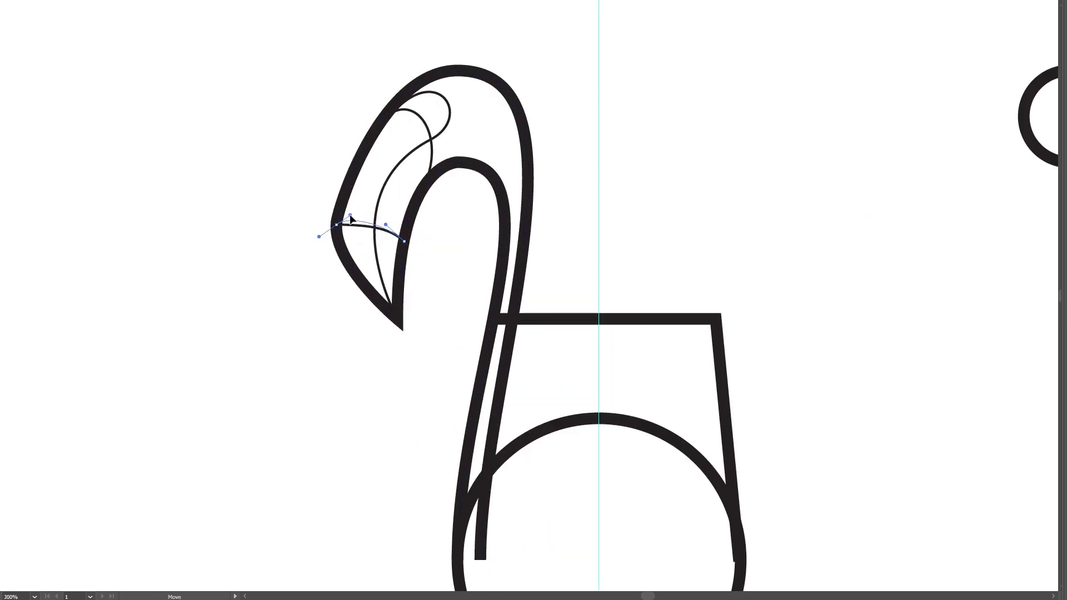
left_click(438, 247)
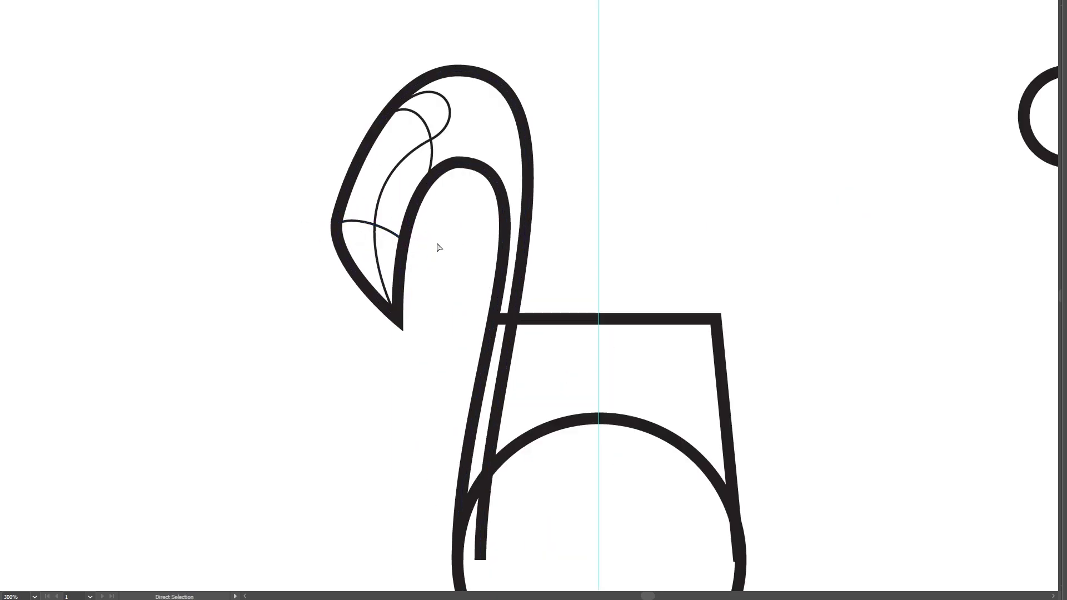
left_click(272, 231)
scroll(257, 271, "down", 1)
scroll(281, 217, "down", 3)
scroll(289, 280, "down", 1)
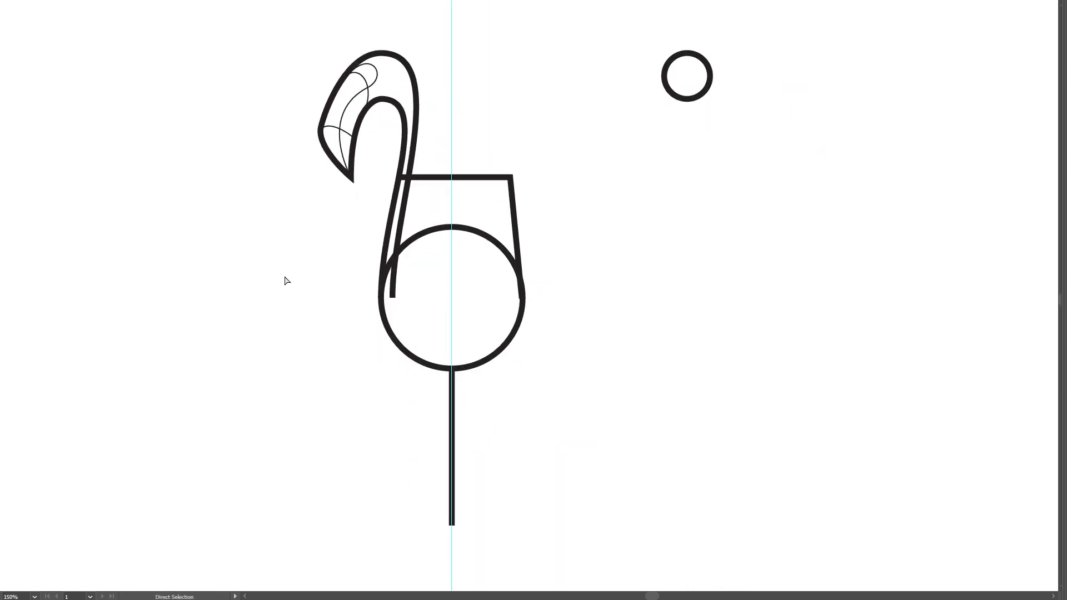
key("Tab")
Step: Turn a small rectangle into a triangle by deleting a corner, rotate it, and snap it under the stem
left_click(13, 101)
key("Tab")
left_click_drag(494, 416, 537, 459)
key("a")
left_click(537, 416)
key("Delete")
key("v")
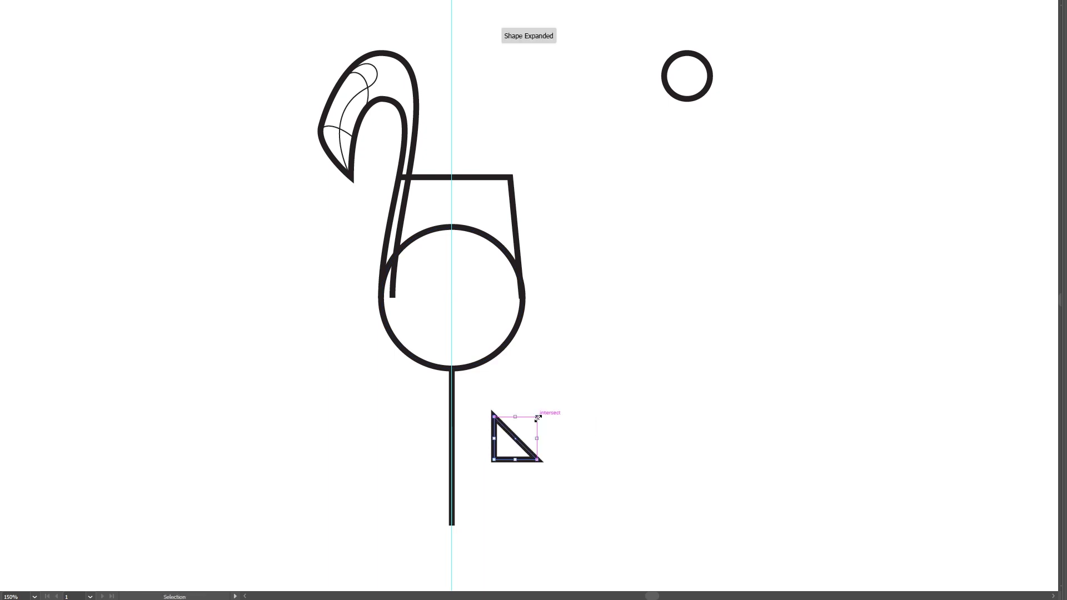
left_click_drag(541, 410, 516, 477)
left_click_drag(517, 425, 452, 549)
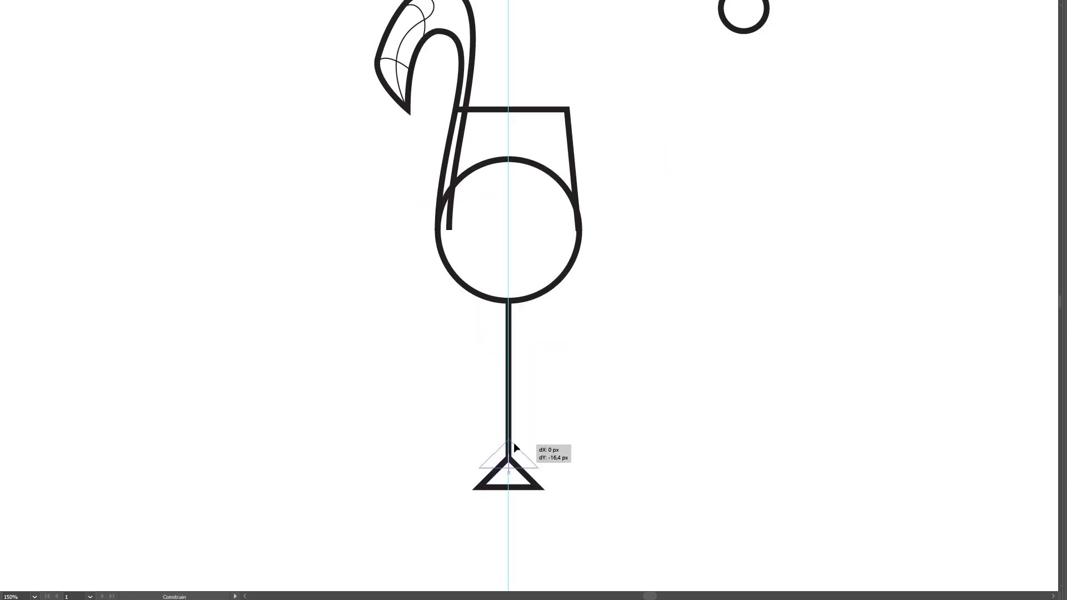
Step: Flatten and widen the triangle into the glass foot and lower it slightly
mouse_move(527, 444)
left_mouse_down()
mouse_move(554, 424)
mouse_move(527, 418)
left_mouse_up()
key("ctrl+minus")
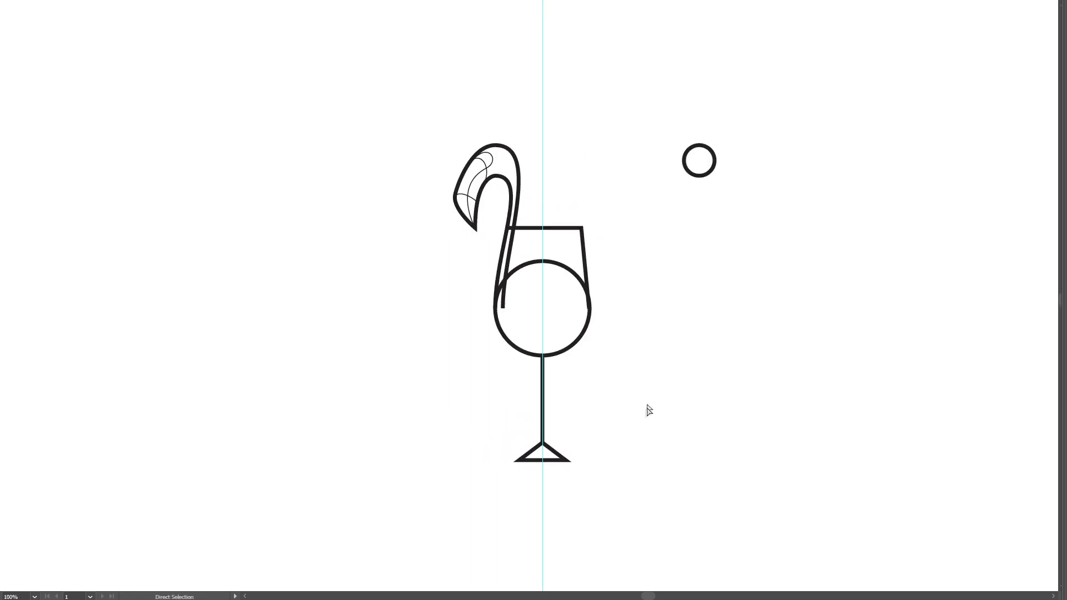
mouse_move(558, 455)
left_mouse_down()
mouse_move(558, 471)
mouse_move(541, 453)
mouse_move(576, 469)
mouse_move(578, 448)
mouse_move(626, 445)
left_mouse_up()
left_click(543, 492)
scroll(544, 479, "up", 1)
key("a")
key("v")
key("ctrl+minus")
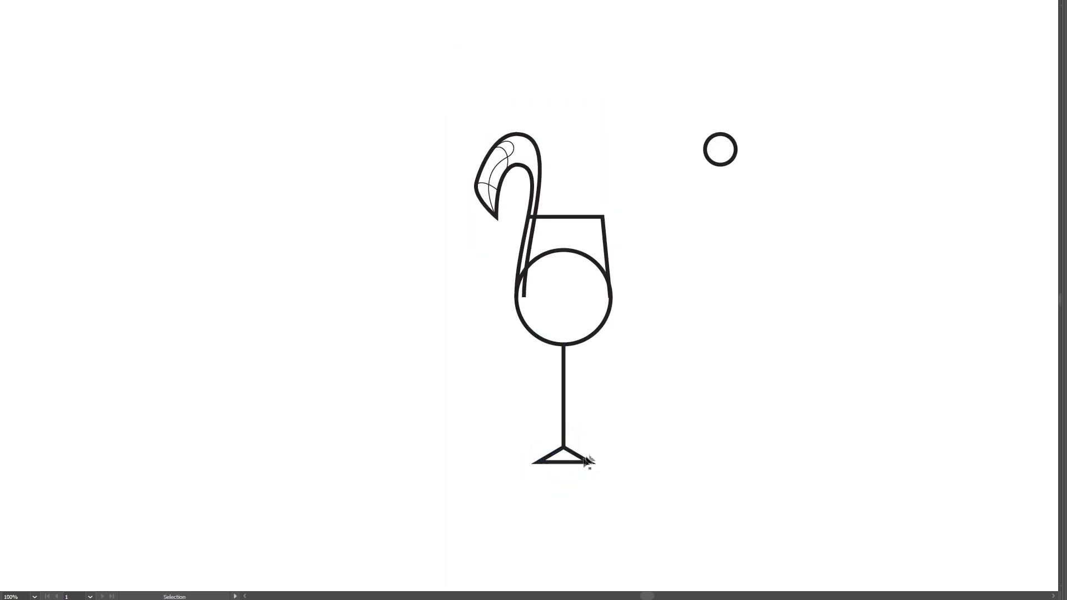
Step: Draw a bent leg from the circle's lower edge, out right to a knee, back left, then down
key("p")
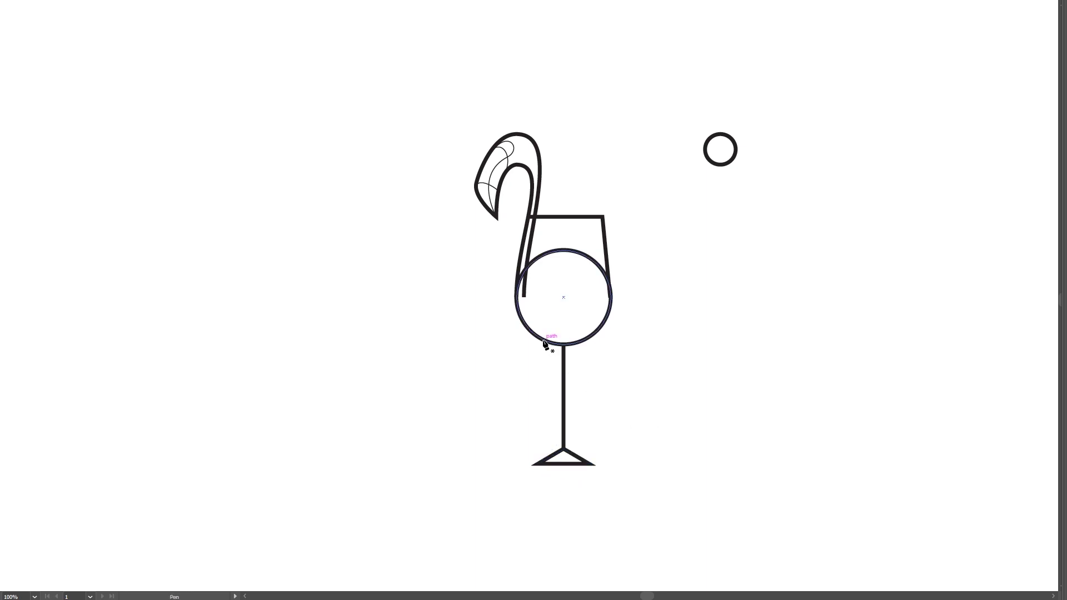
left_click(539, 337)
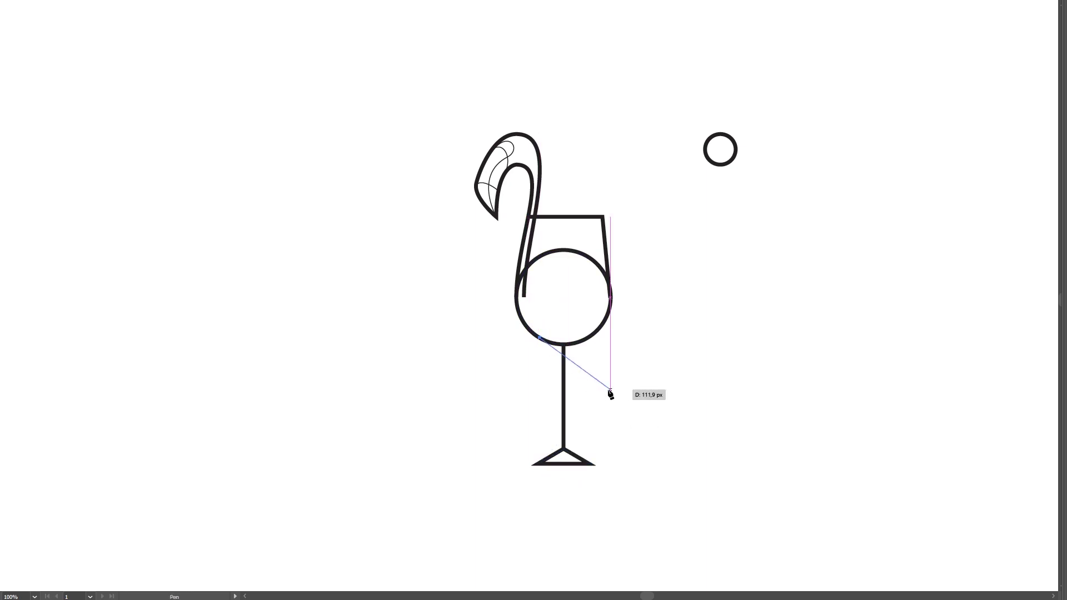
left_click(609, 407)
left_click(513, 407, "shift")
left_click_drag(513, 408, 514, 436)
left_click(682, 414, "ctrl")
Step: Lower the foot, stretch the stem up to the circle, and fit the bent leg's ends onto it
left_click_drag(556, 493, 556, 494)
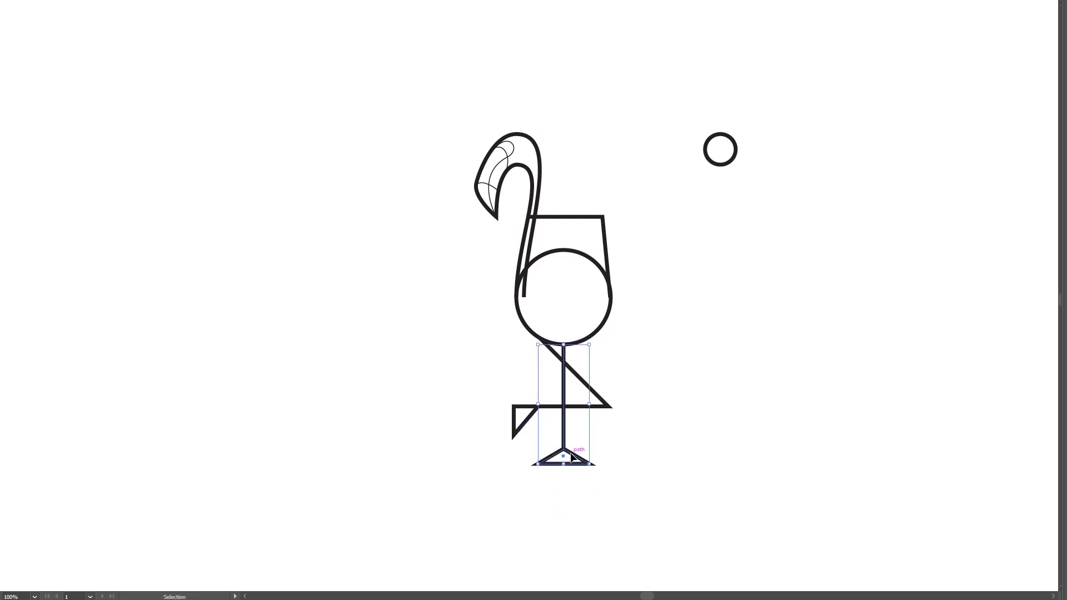
left_click(639, 448, "ctrl")
left_click(565, 447)
left_click_drag(563, 363, 564, 345)
left_click(622, 439, "ctrl")
key("a")
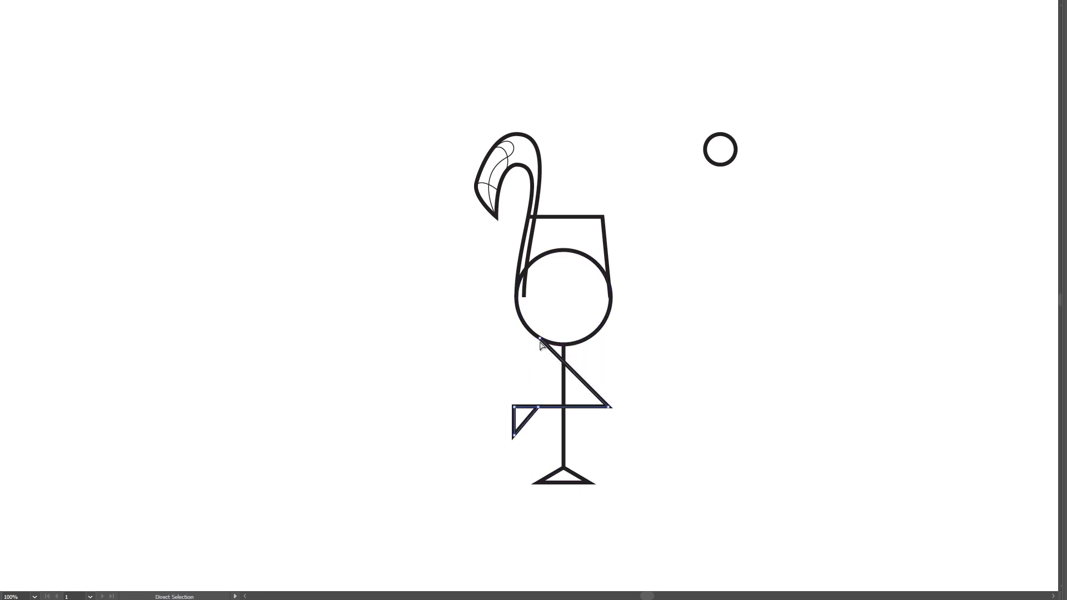
mouse_move(538, 340)
left_mouse_down()
mouse_move(528, 329)
mouse_move(563, 346)
left_mouse_up()
left_click(636, 352)
left_click_drag(545, 412, 544, 409)
key("v")
left_click(681, 122)
Step: Draw a wing curve from the circle's bottom, around its right side, up to the glass rim
key("p")
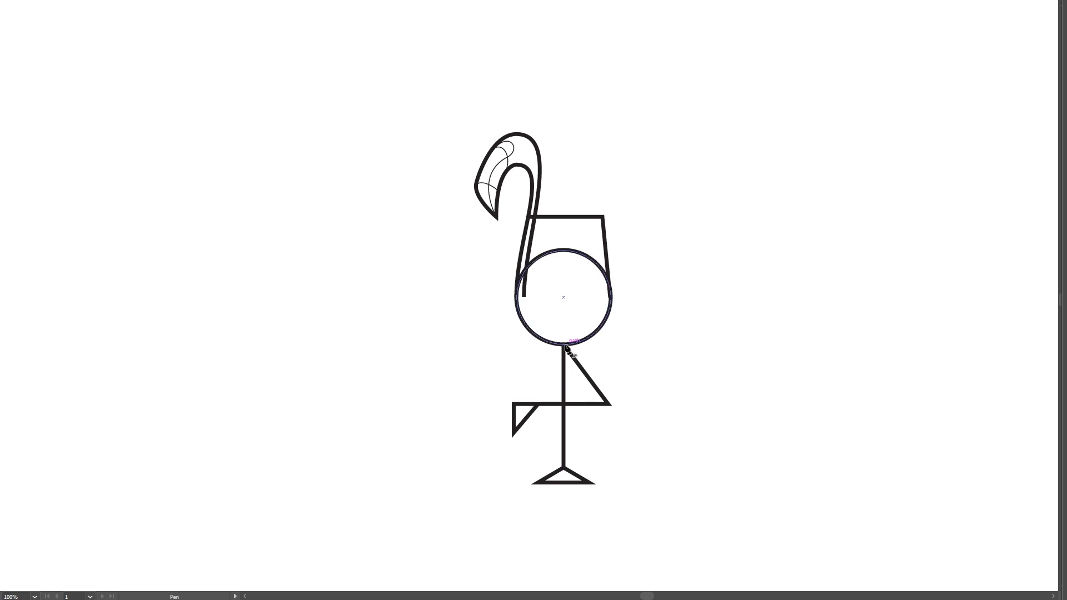
left_click(551, 344)
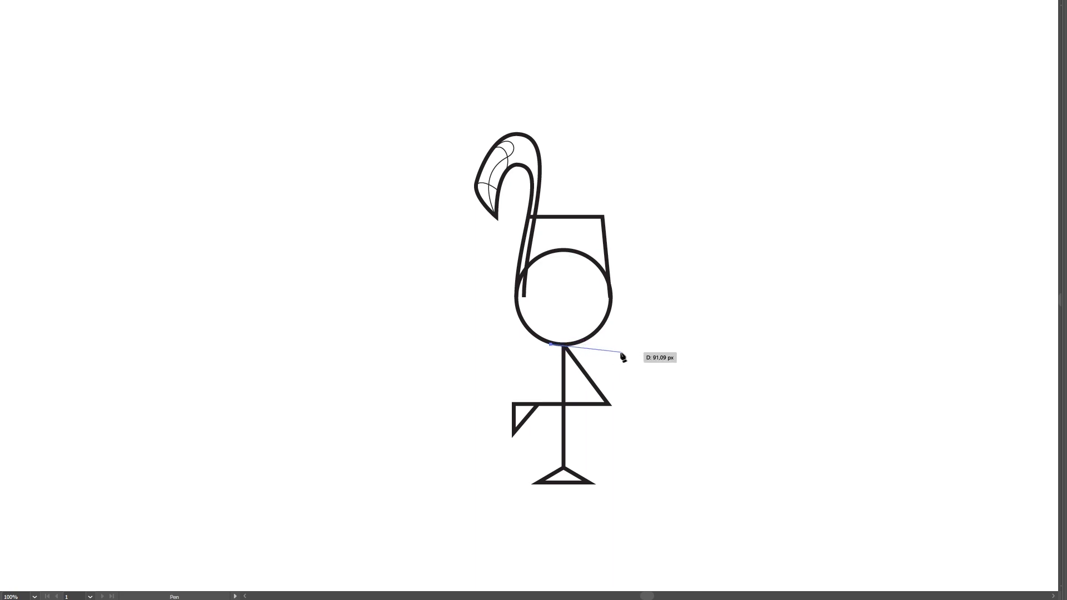
left_click_drag(608, 361, 608, 381)
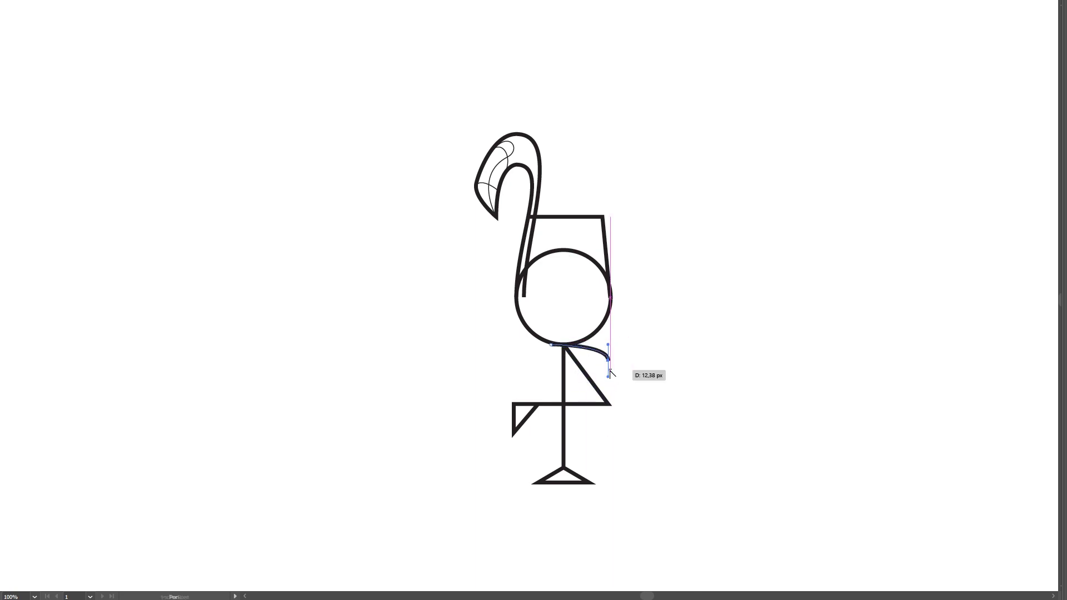
scroll(609, 373, "up", 2)
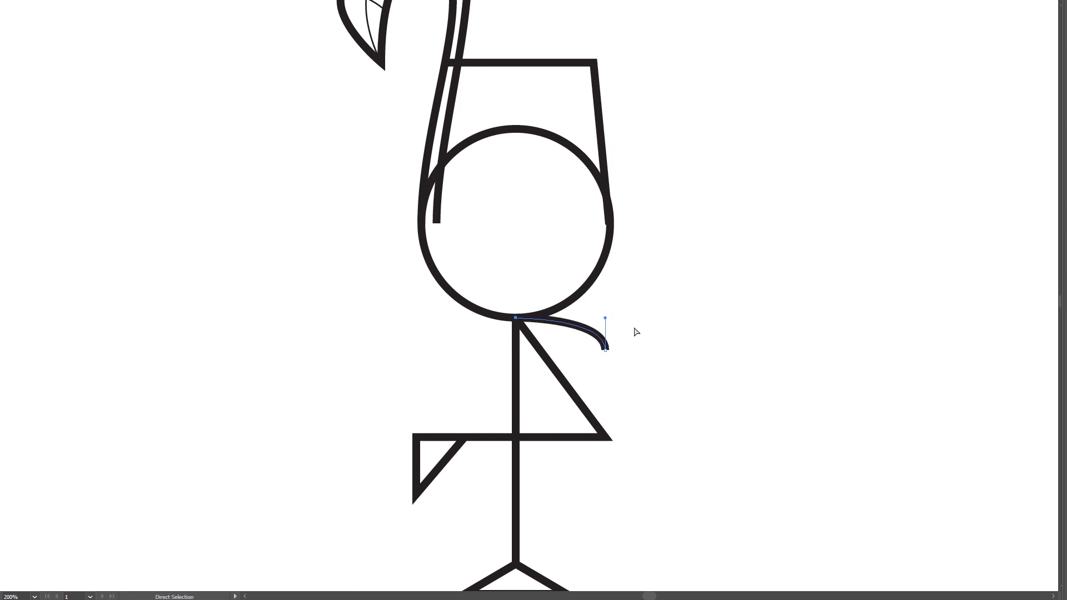
left_click_drag(566, 202, 488, 202)
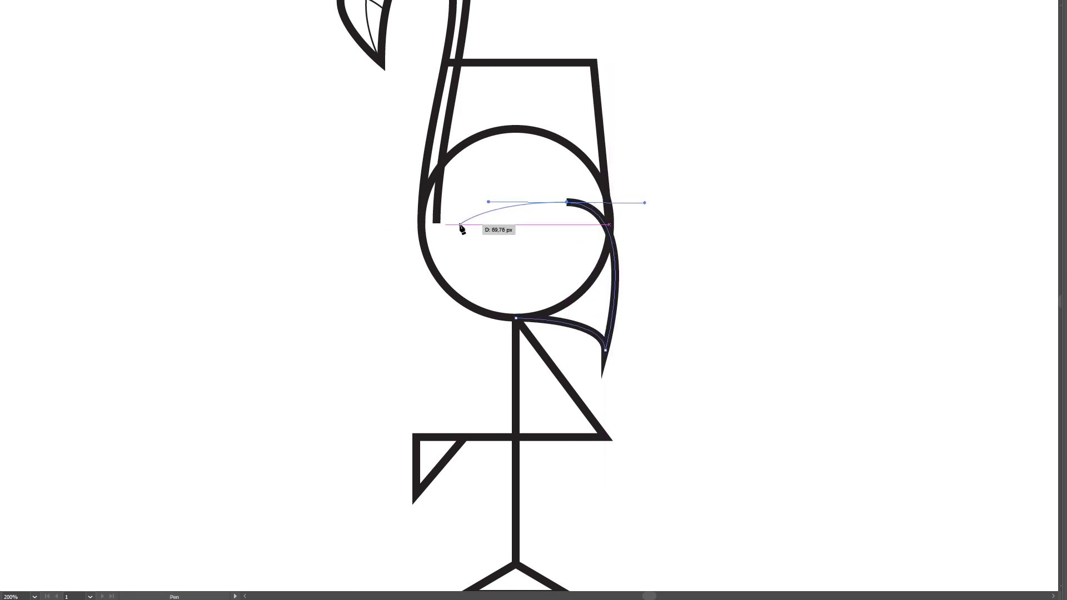
left_click_drag(457, 62, 467, 34)
key("ctrl+minus")
Step: Nudge the wing path's anchor near the neck base slightly left
left_click(460, 278, "ctrl")
mouse_move(459, 281)
left_mouse_down()
mouse_move(469, 278)
mouse_move(459, 274)
left_mouse_up()
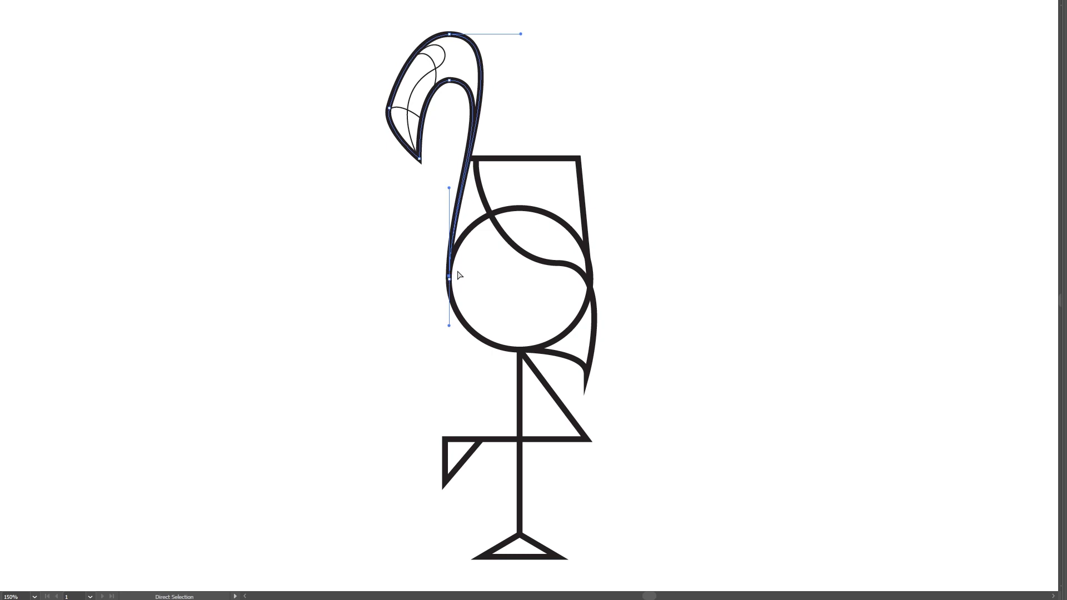
key("v")
key("ctrl+minus")
left_click(679, 192)
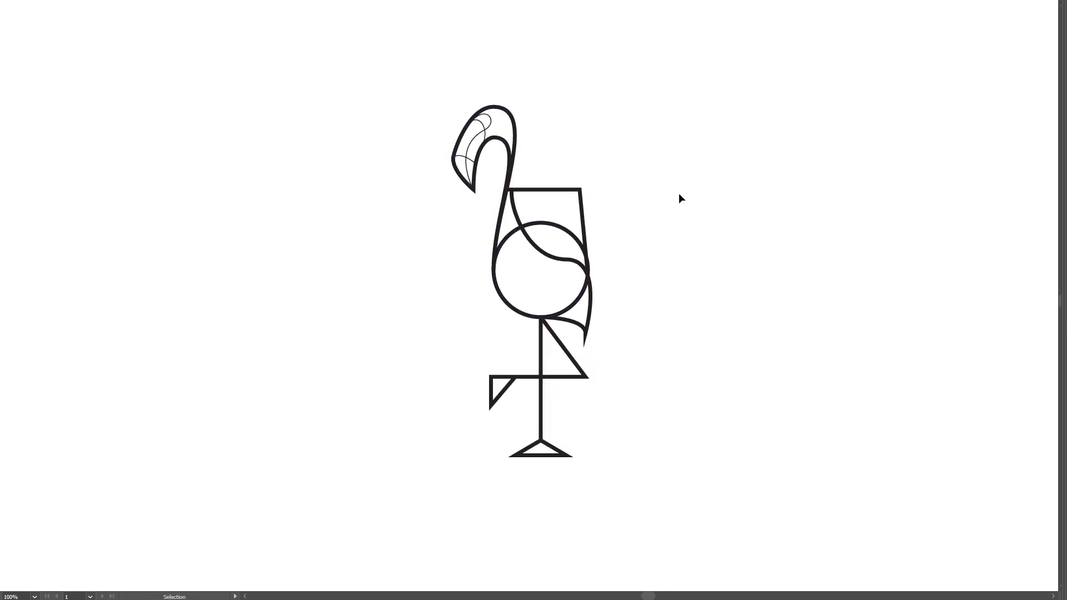
Step: Lower the glass trapezoid slightly and pull its bottom edge up
left_click_drag(420, 97, 532, 179)
left_click_drag(514, 106, 515, 91)
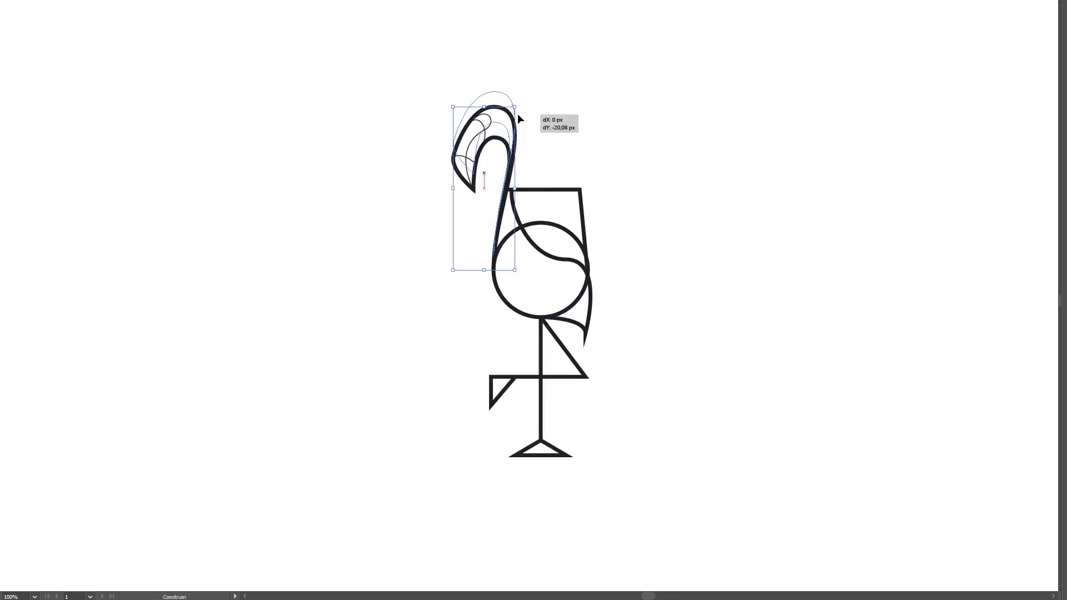
key("ctrl+z")
left_click_drag(558, 189, 557, 203)
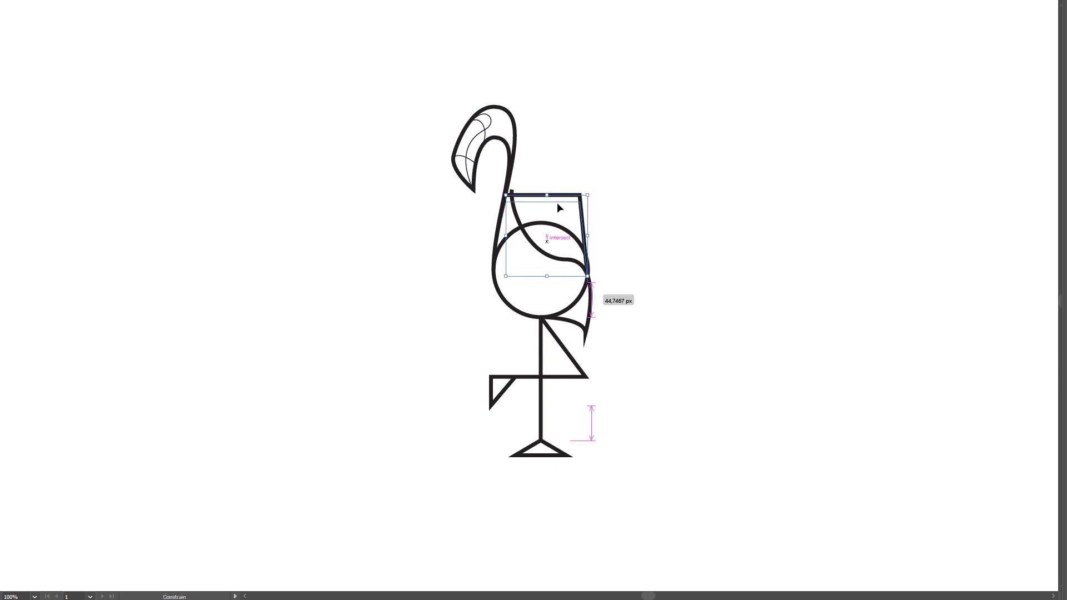
left_click_drag(548, 282, 548, 269)
left_click(596, 238)
Step: Delete the circle's top arc and reshape the wavy liquid line to dip lower in the middle
left_click_drag(507, 211, 497, 257)
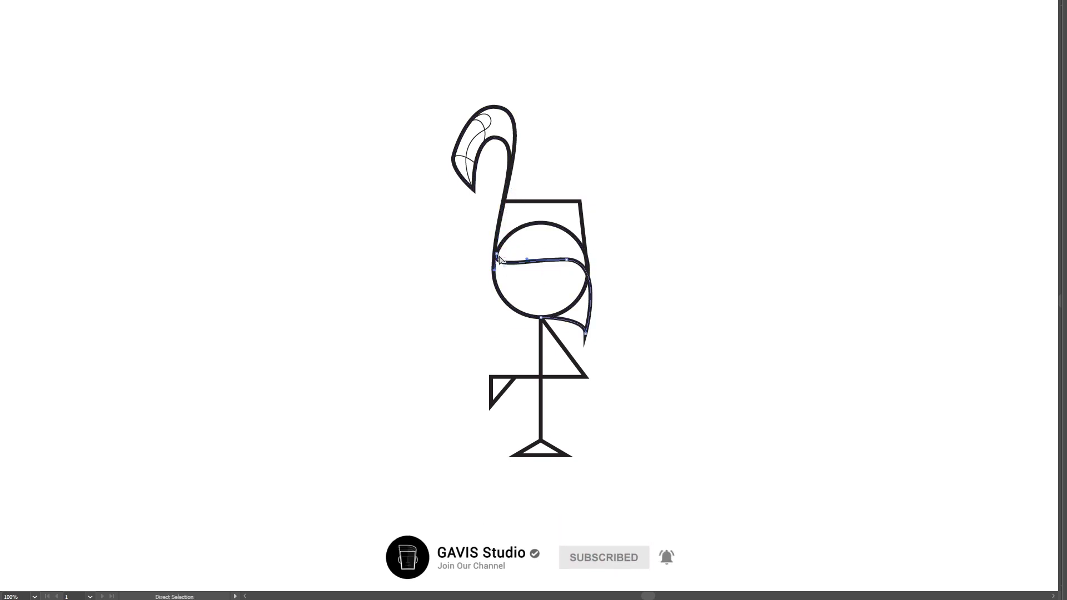
left_click(545, 225)
key("Delete")
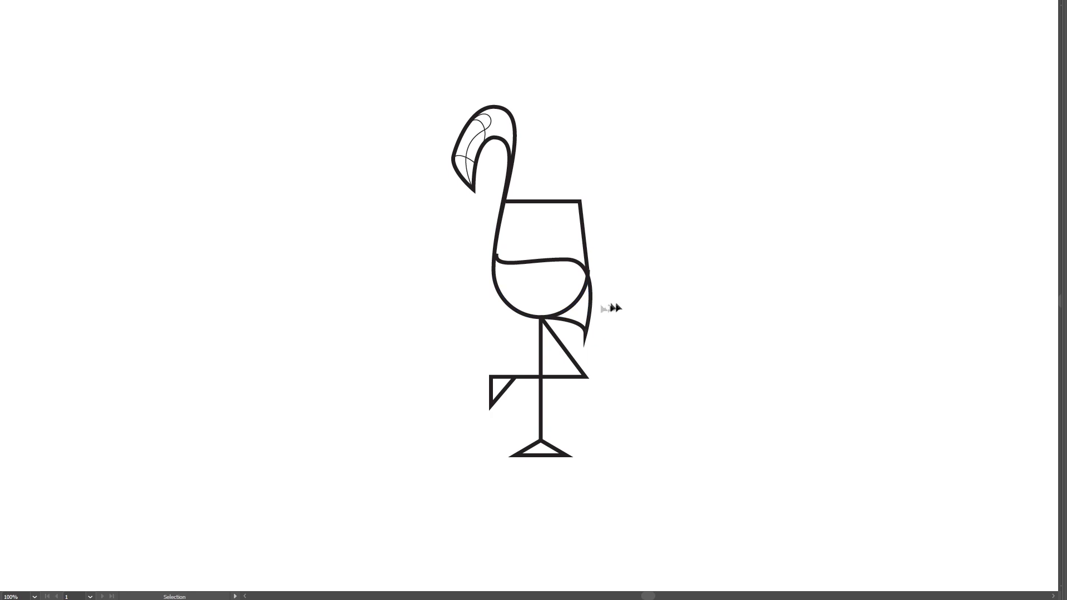
key("ctrl+equal")
left_click_drag(504, 247, 501, 266)
mouse_move(612, 278)
left_mouse_down()
mouse_move(671, 279)
mouse_move(645, 292)
left_mouse_up()
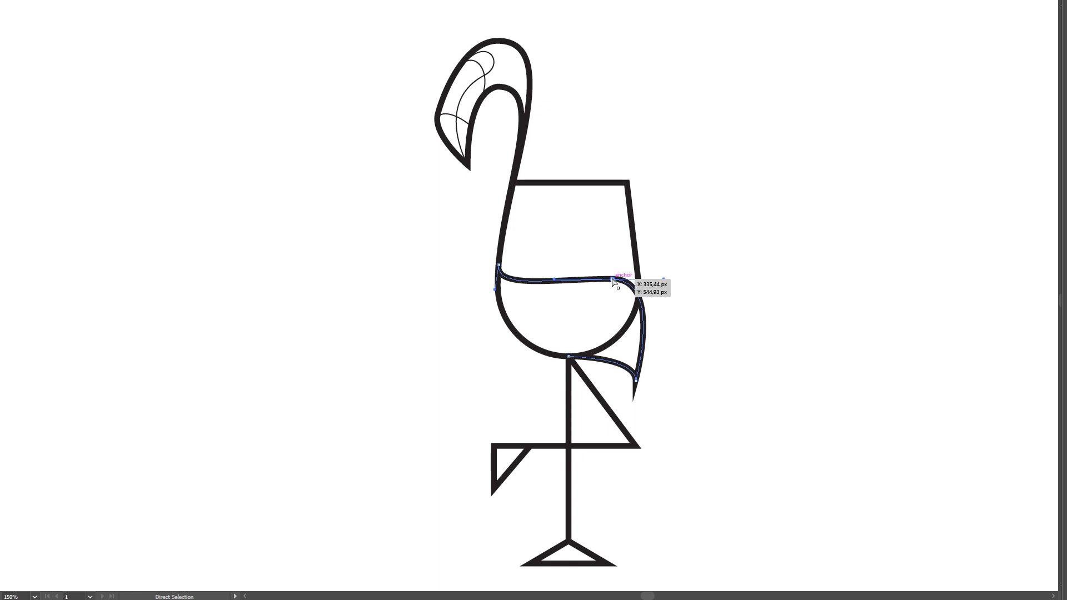
left_click_drag(553, 282, 550, 296)
left_click(500, 286)
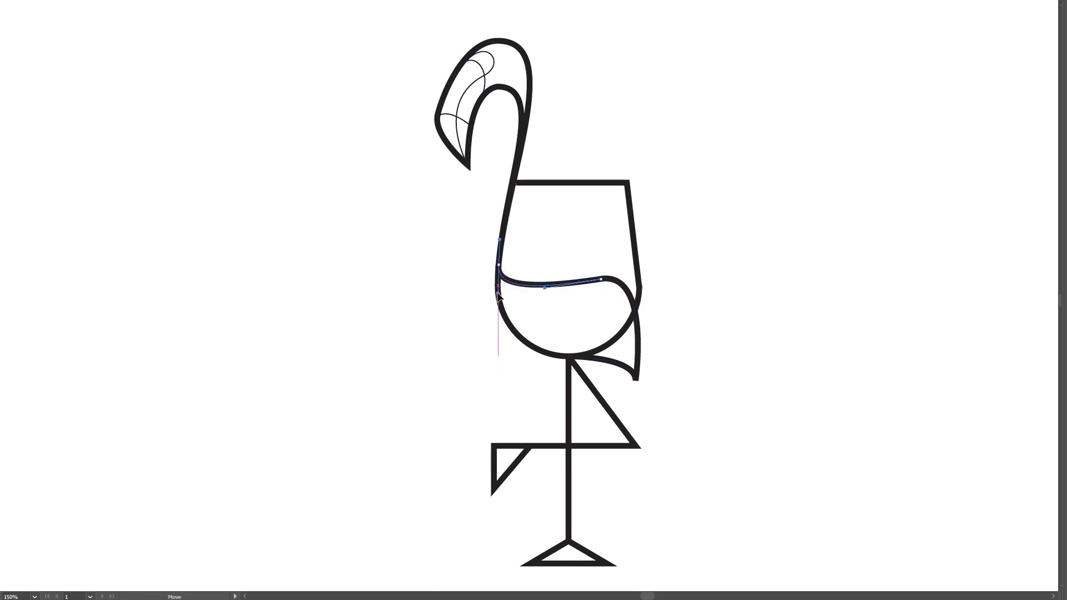
key("v")
left_click(439, 240)
Step: Draw a small circle and place a resized copy on the bowl's lower right
left_click_drag(371, 273, 458, 359)
key("v")
left_click_drag(456, 318, 637, 315)
left_click_drag(554, 271, 574, 287)
Step: Select the wing's right segment with Direct Selection and toggle the guides
left_click(641, 291)
key("a")
left_click(636, 360)
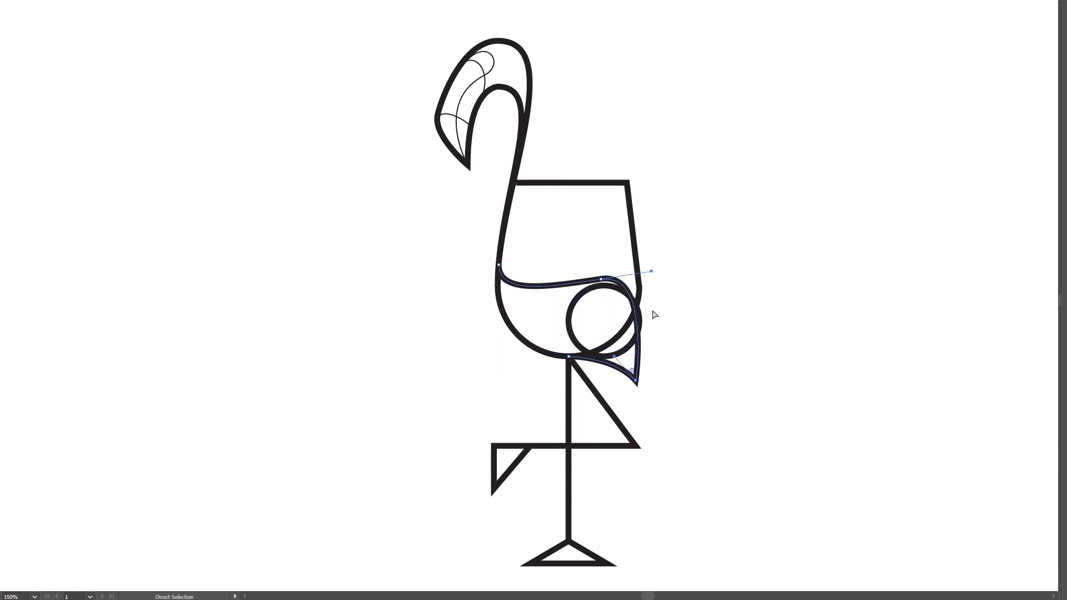
key("ctrl+semicolon")
Step: Add vertical guides at the glass's left and right edges and move the small circle aside
key("ctrl+r")
left_click_drag(5, 191, 643, 281)
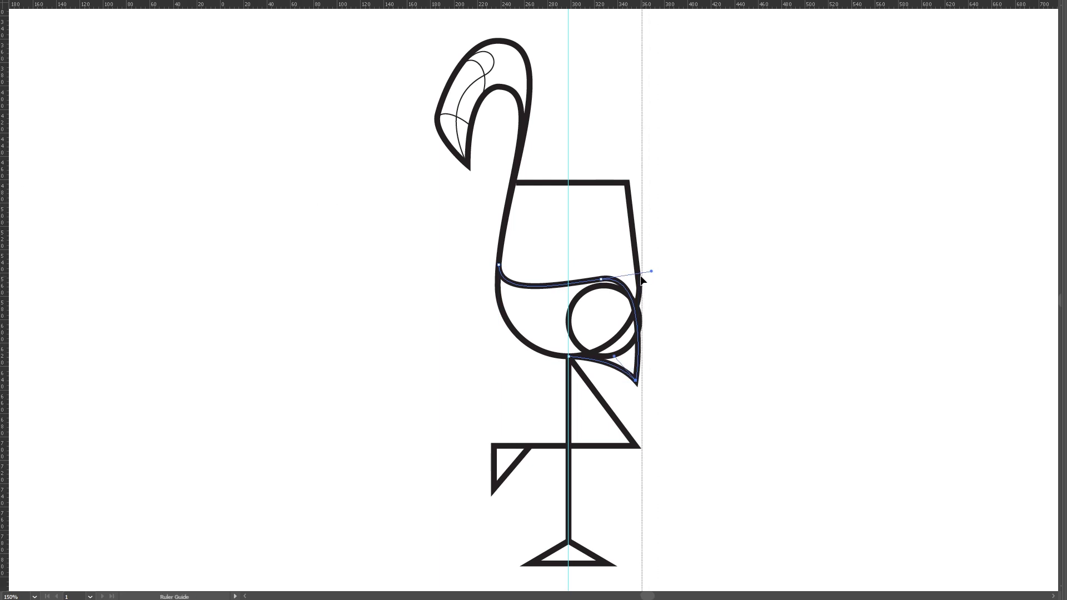
left_click_drag(5, 278, 494, 275)
left_click_drag(603, 286, 820, 288)
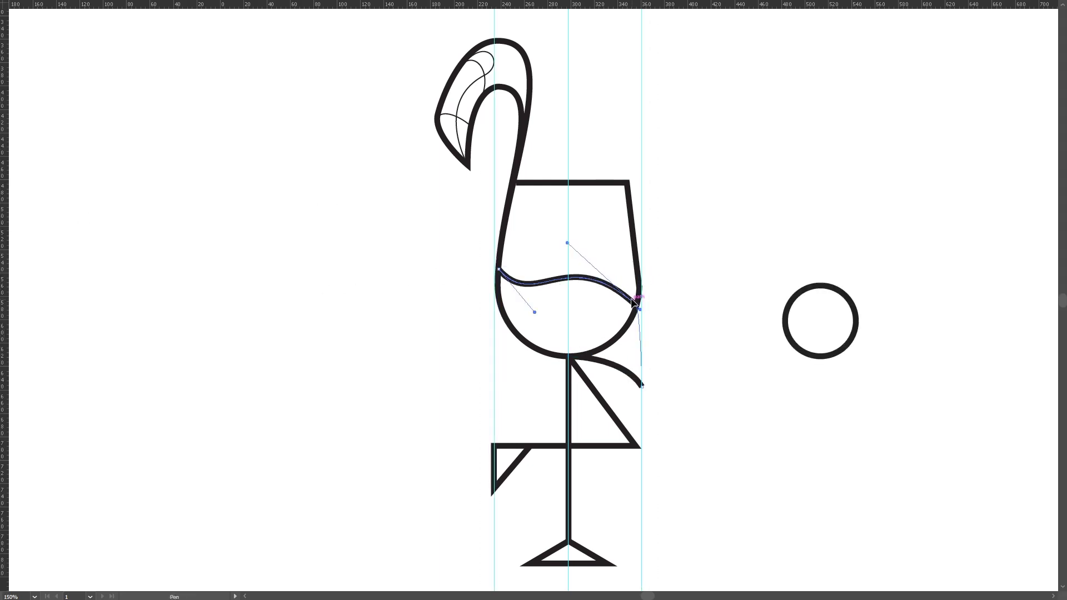
Step: Raise the wing anchor and adjust its handles into a wave looping past the bowl
left_click_drag(637, 306, 663, 332)
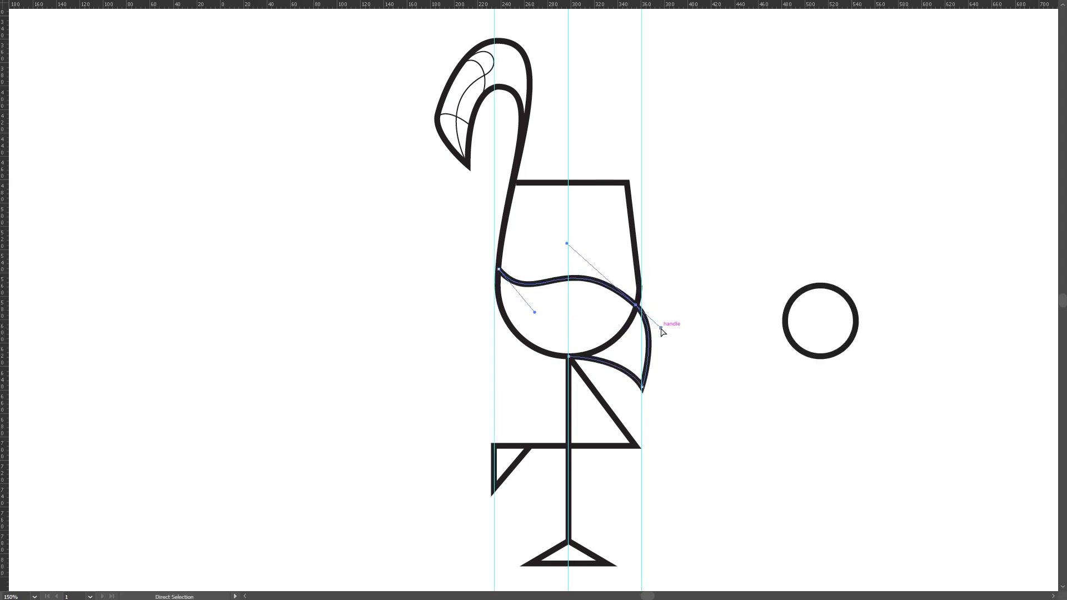
left_click_drag(636, 306, 639, 289)
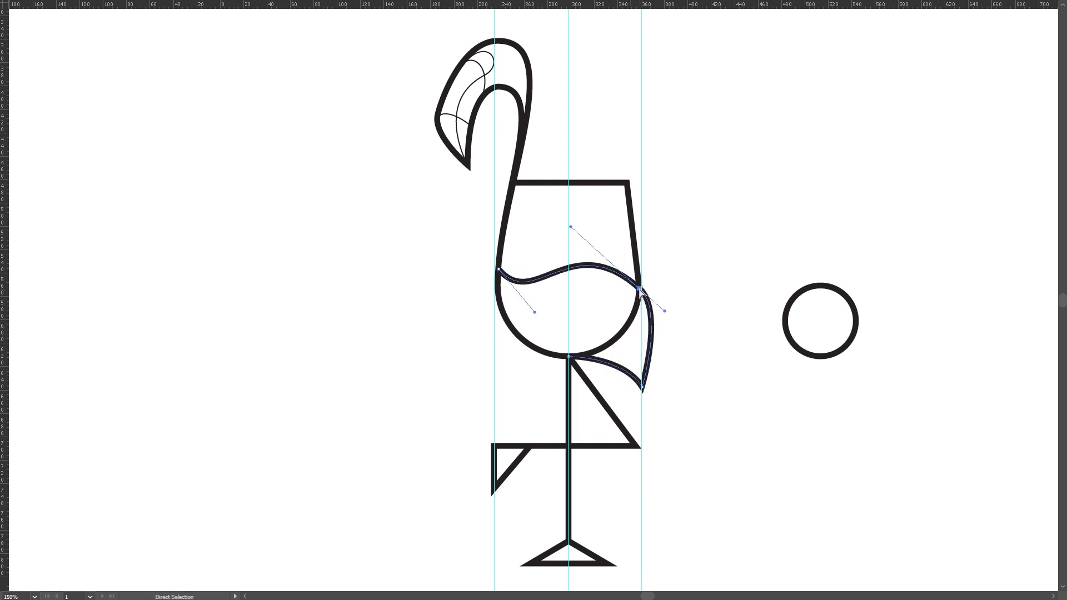
left_click_drag(571, 228, 578, 240)
left_click_drag(678, 321, 687, 322)
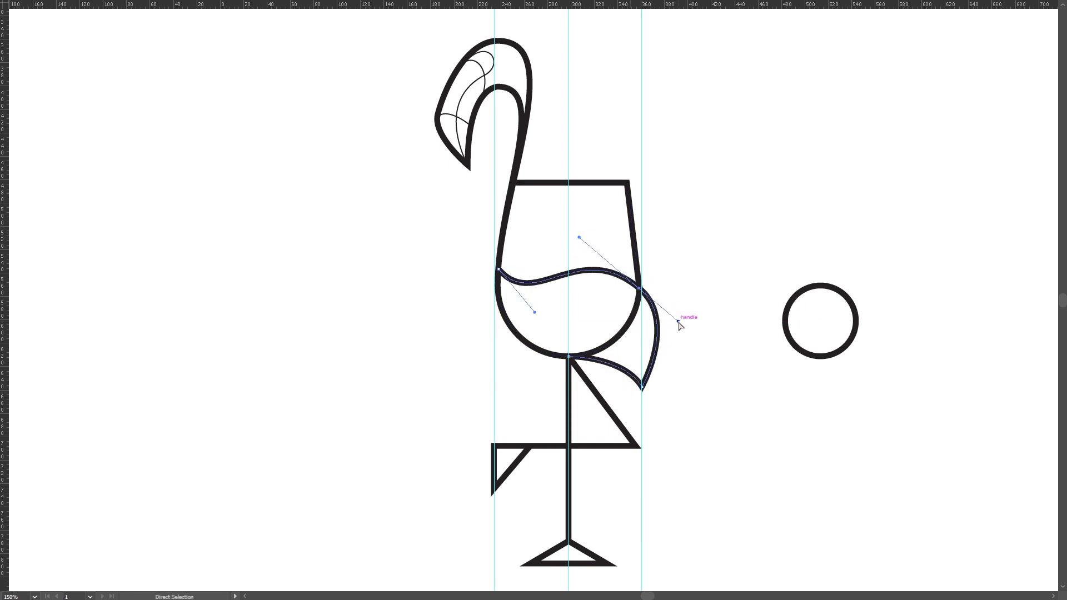
left_click_drag(489, 489, 547, 448)
key("v")
left_click(699, 434)
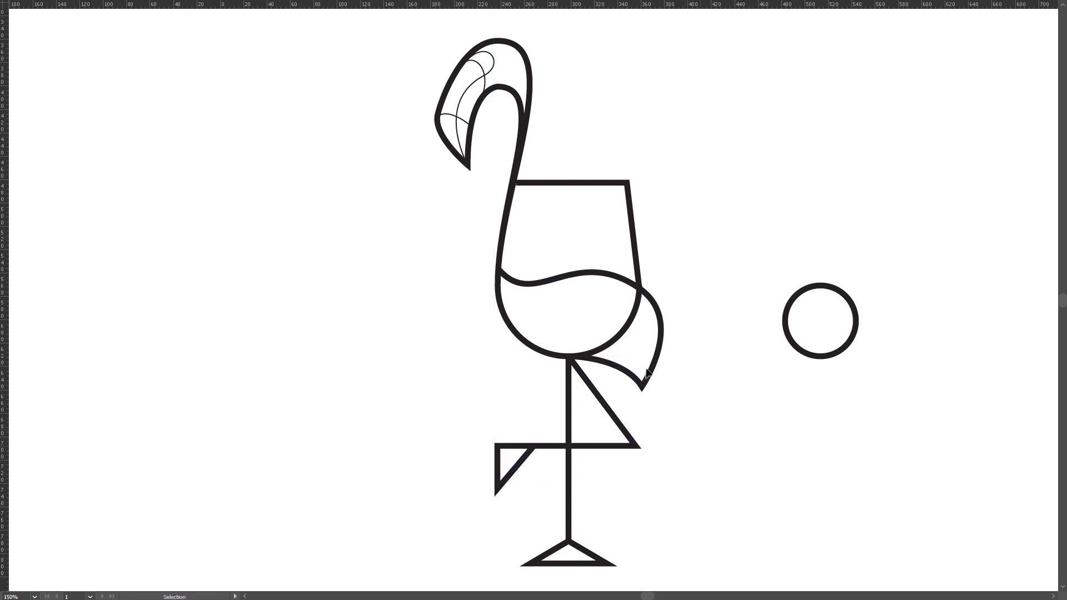
left_click_drag(578, 258, 670, 308)
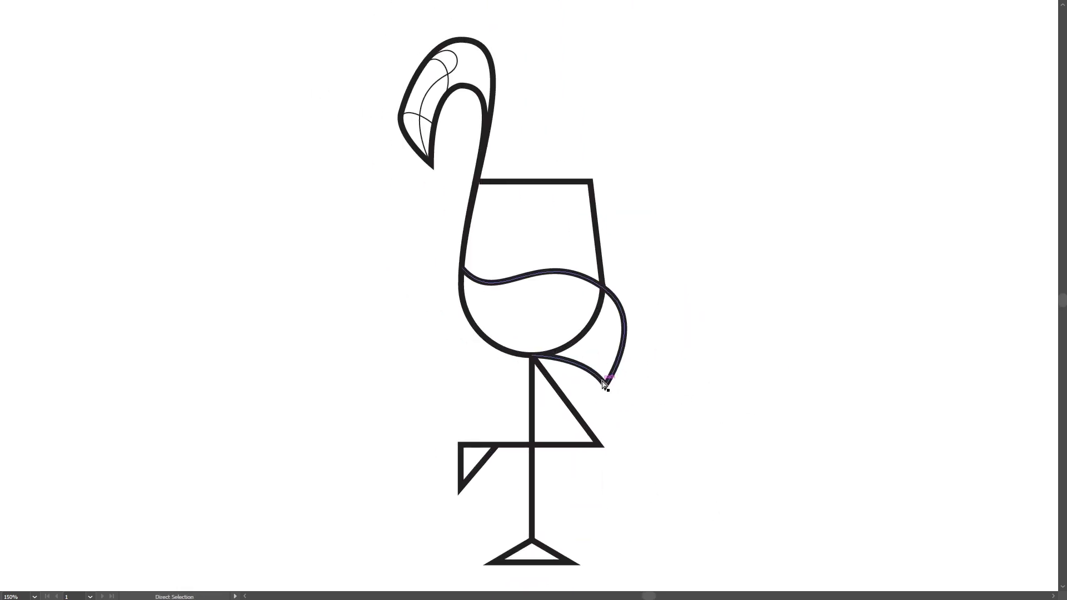
Step: Pen-draw a sweeping curve inside the bowl, level its handles, and add a small U-shaped eye stroke
left_click(667, 334)
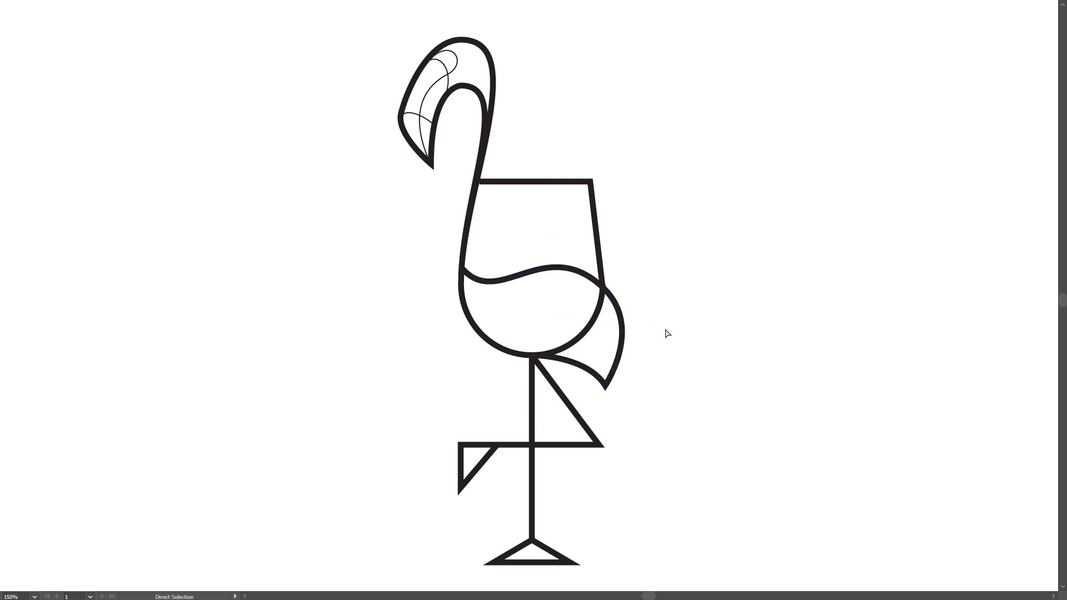
key("p")
key("ctrl+plus")
left_click_drag(600, 275, 622, 266)
left_click_drag(514, 340, 502, 335)
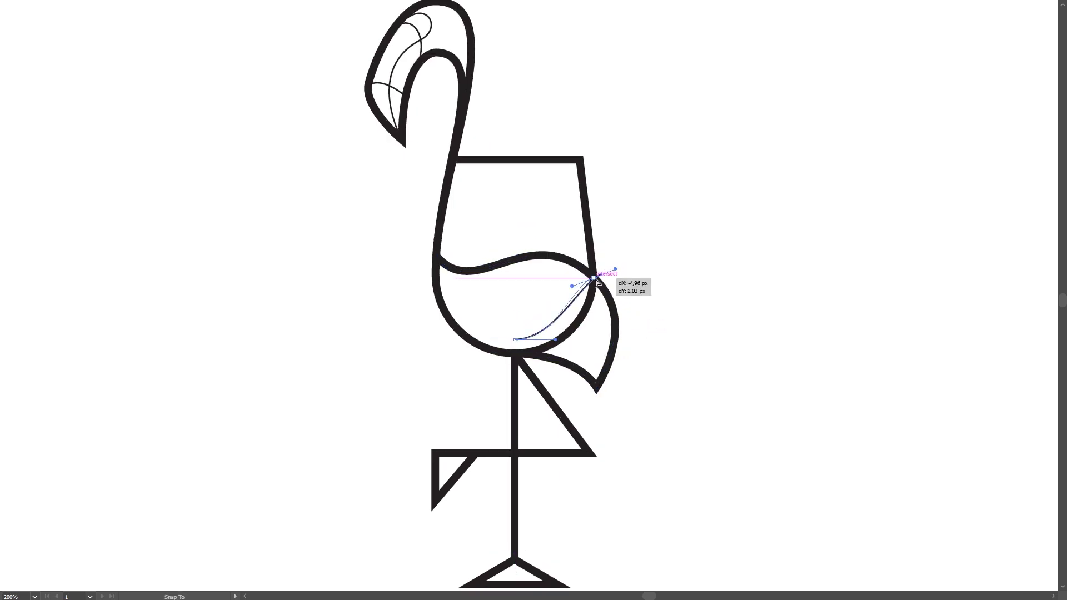
left_click_drag(579, 283, 565, 278)
left_click_drag(561, 344, 571, 334)
left_click(595, 278)
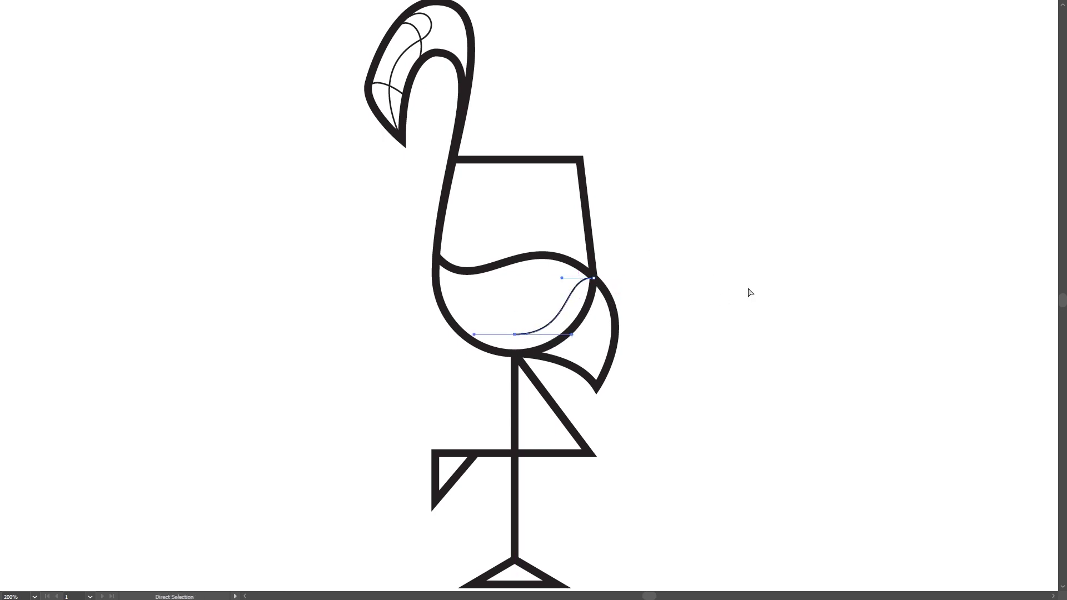
left_click(524, 303)
left_click(683, 301, "ctrl")
Step: Pull out handles to form a short hook at the bowl's lower left, then select the new curve's anchor
left_click(662, 257)
key("a")
left_click(592, 287)
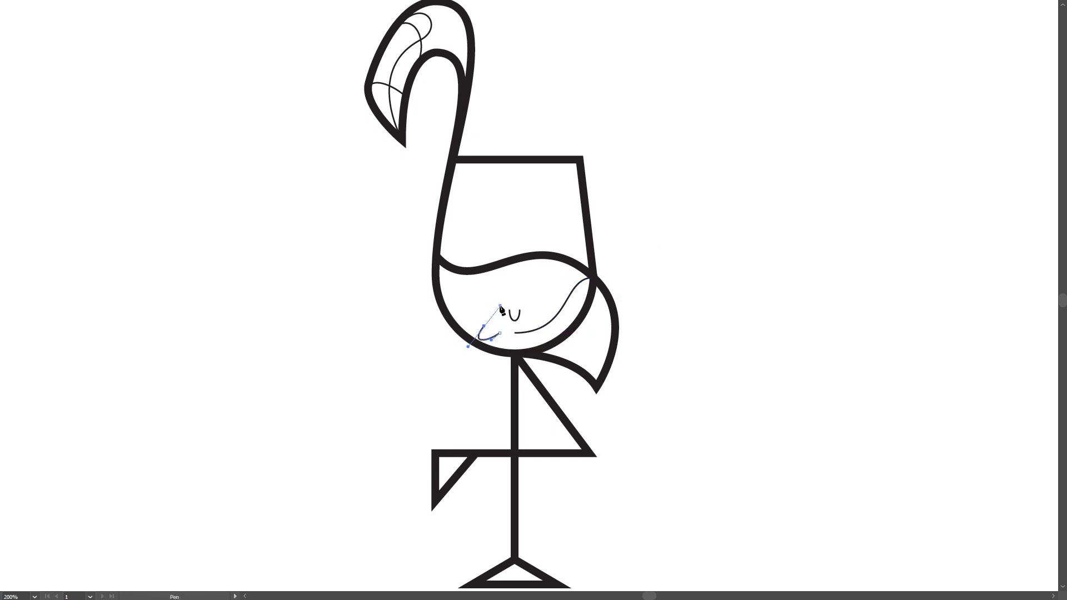
left_click_drag(499, 335, 491, 344)
left_click(431, 358)
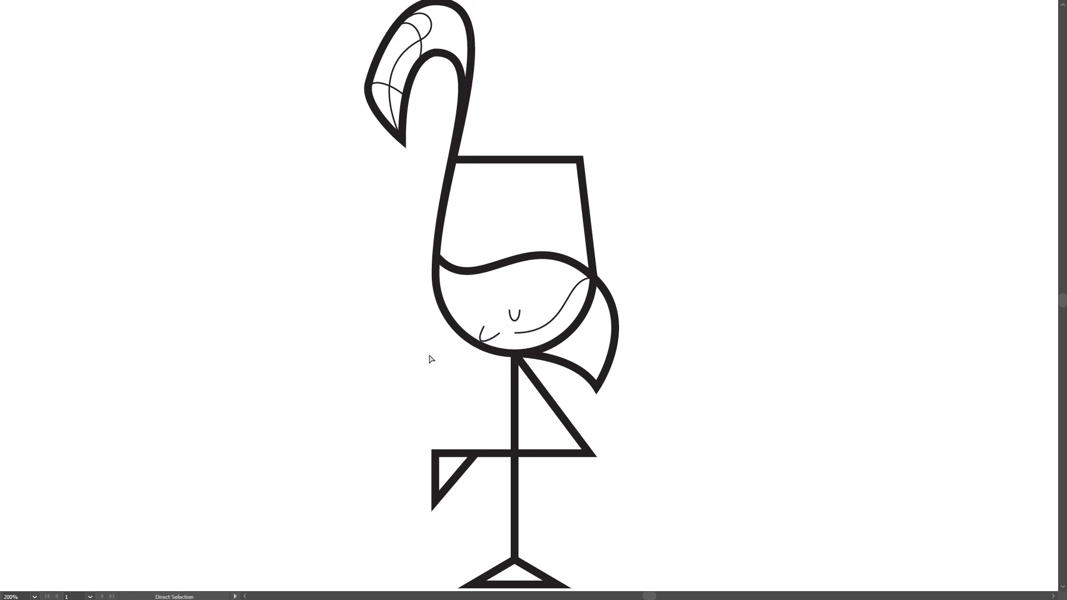
key("a")
left_click(374, 253)
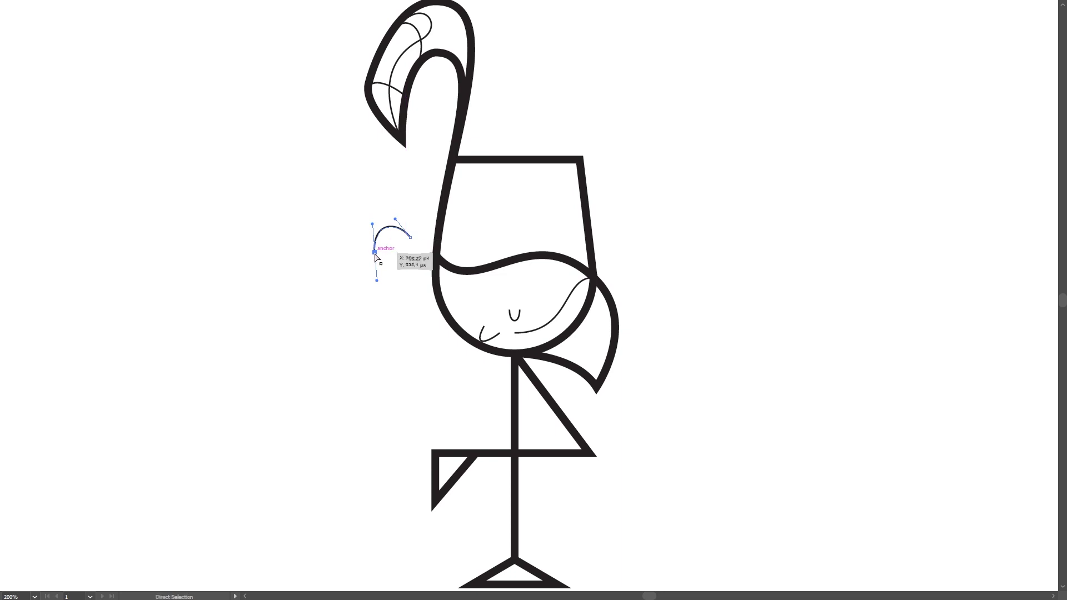
Step: Give the small curl the thick black stroke and move it to meet the neck
left_click(411, 239, "ctrl")
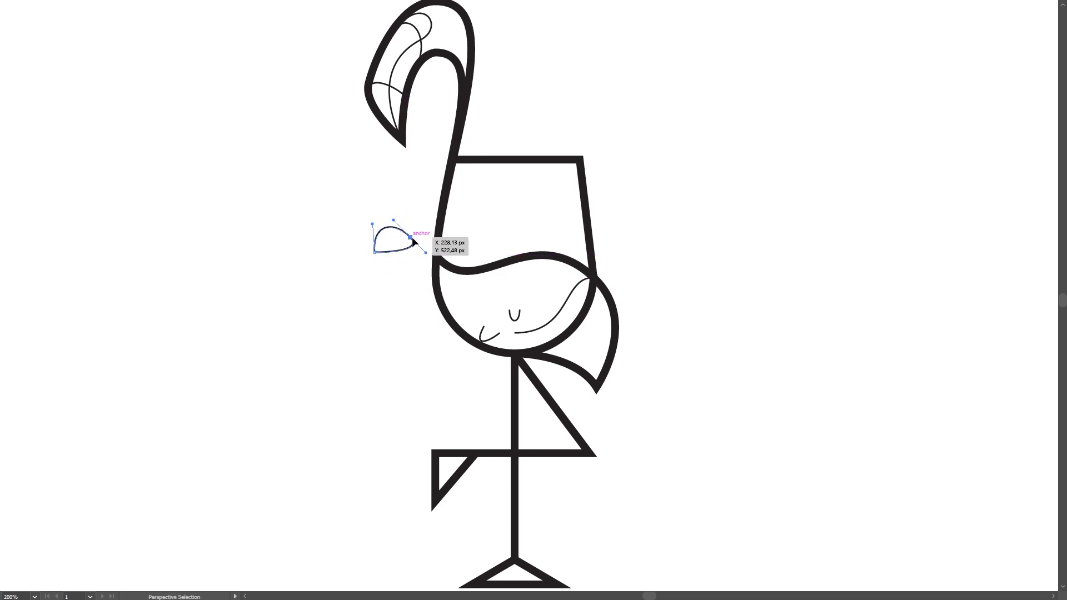
left_click(437, 261)
key("a")
mouse_move(412, 239)
left_mouse_down()
mouse_move(403, 225)
mouse_move(449, 261)
left_mouse_up()
scroll(425, 261, "up", 2)
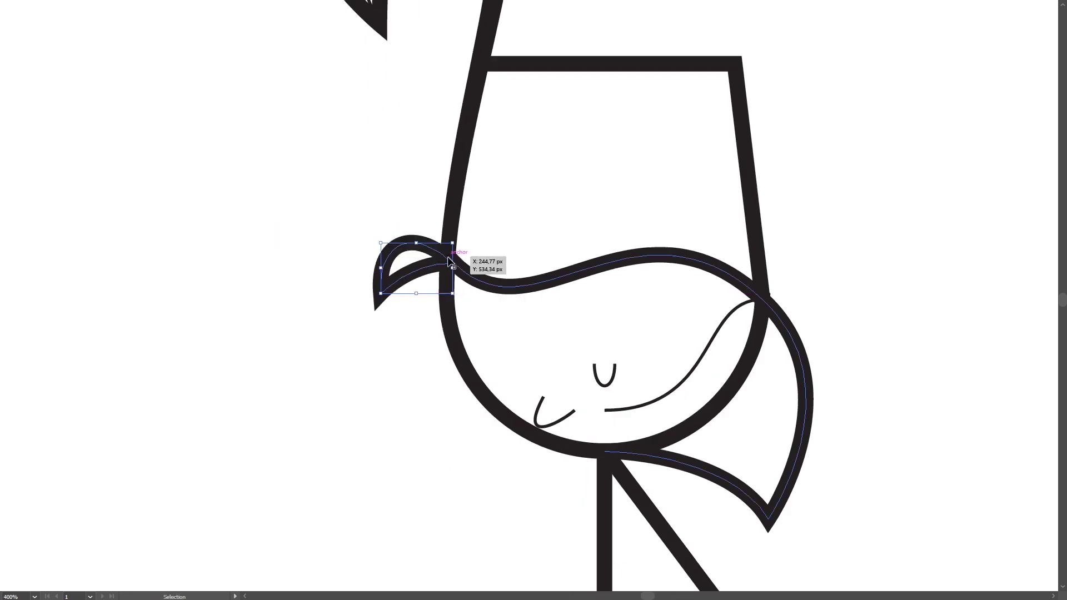
left_click_drag(380, 242, 357, 228)
key("ctrl+z")
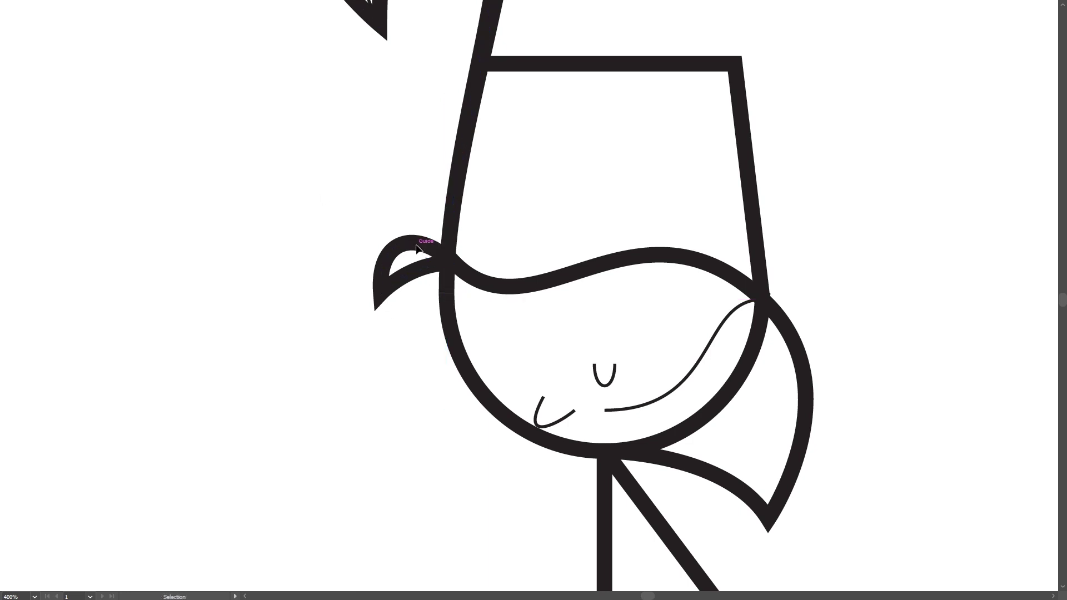
Step: Copy the curl, mirror it with Transform > Reflect, and place it beside the first
left_click_drag(417, 248, 541, 166)
right_click(547, 157)
left_click(734, 383)
left_click(528, 367)
left_click_drag(575, 218, 561, 233)
left_click_drag(532, 176, 492, 206)
left_click(305, 192)
left_click(447, 293)
key("Return")
Step: Nudge the mirrored curl into position and zoom out to view the whole flamingo
key("a")
left_click(409, 331)
left_click(504, 231)
left_click_drag(505, 231, 499, 214)
key("Down")
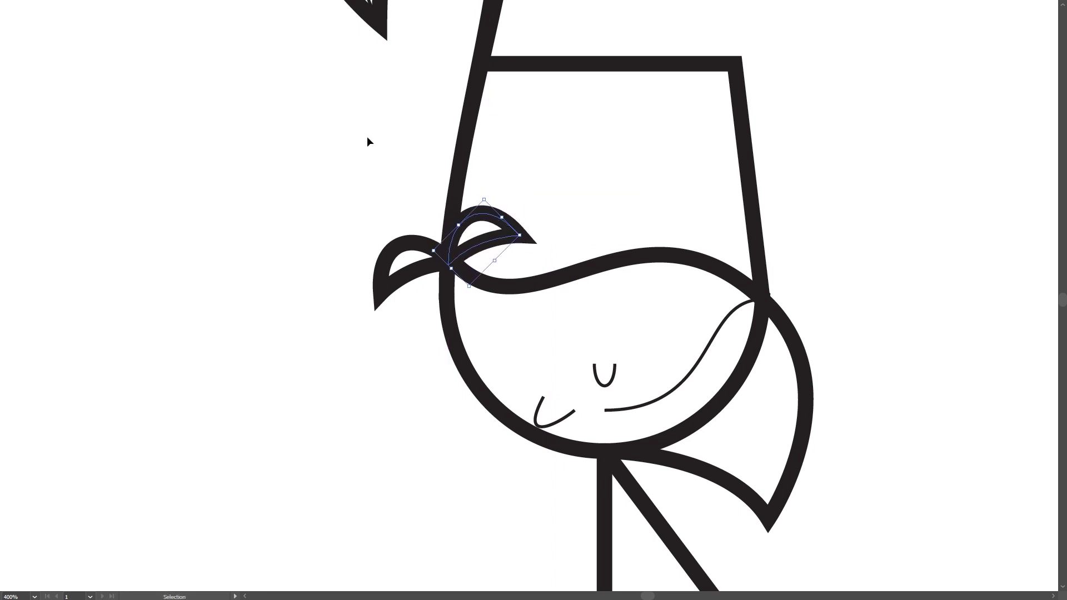
key("ctrl+minus")
key("ctrl+minus")
key("ctrl+minus")
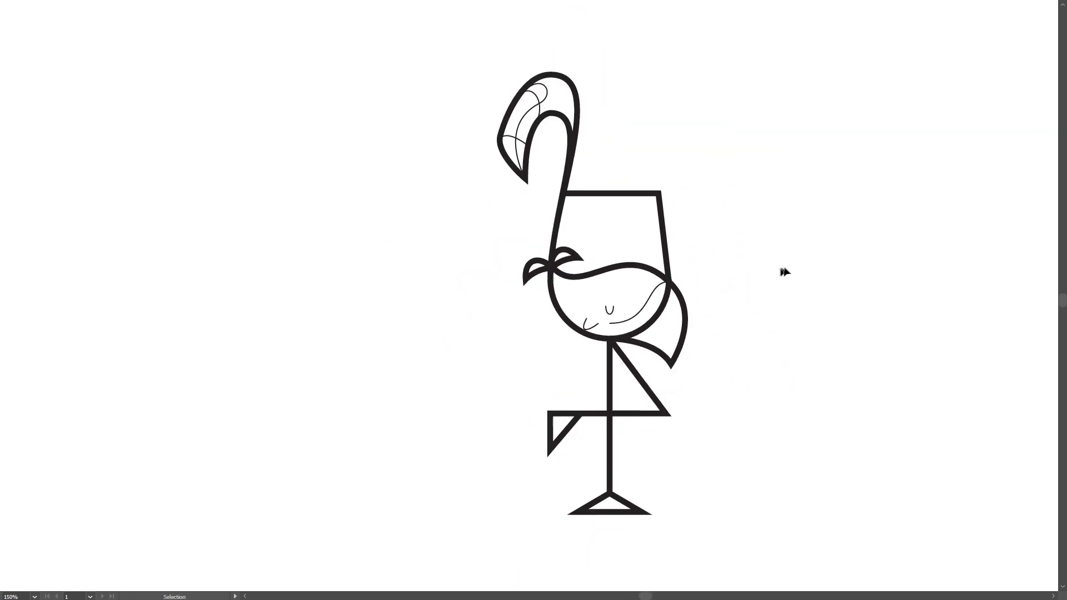
Step: Draw a small ellipse, convert its top into a point, and shrink the teardrop to about half
key("l")
mouse_move(696, 234)
left_mouse_down()
mouse_move(719, 257)
mouse_move(709, 192)
mouse_move(709, 207)
left_mouse_up()
key("a")
key("shift+c")
left_click(709, 193)
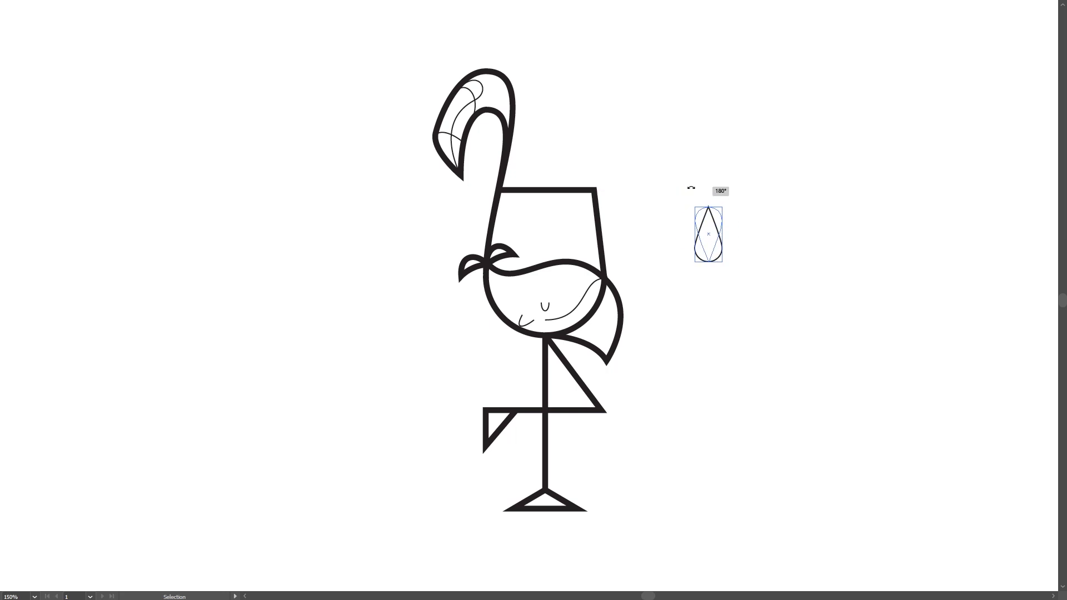
mouse_move(728, 239)
left_mouse_down()
mouse_move(714, 247)
mouse_move(545, 227)
left_mouse_up()
Step: Position the smaller teardrop beside the original and rotate it to tilt
scroll(538, 288, "up", 3)
scroll(618, 168, "down", 1)
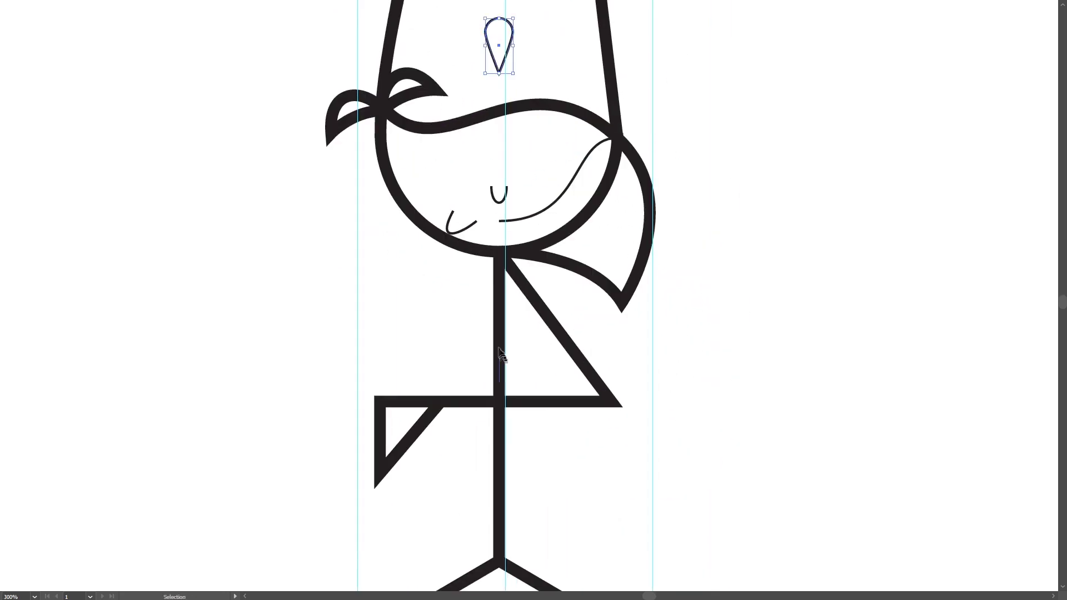
scroll(445, 202, "up", 3)
scroll(561, 412, "down", 2)
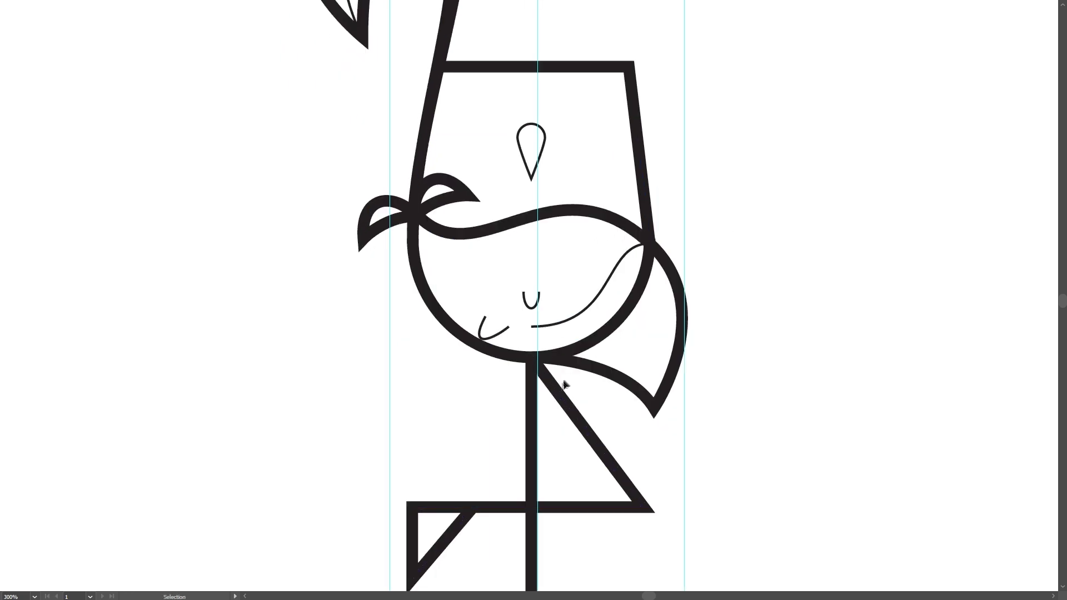
scroll(549, 228, "down", 4)
left_click(549, 228)
scroll(546, 255, "up", 3)
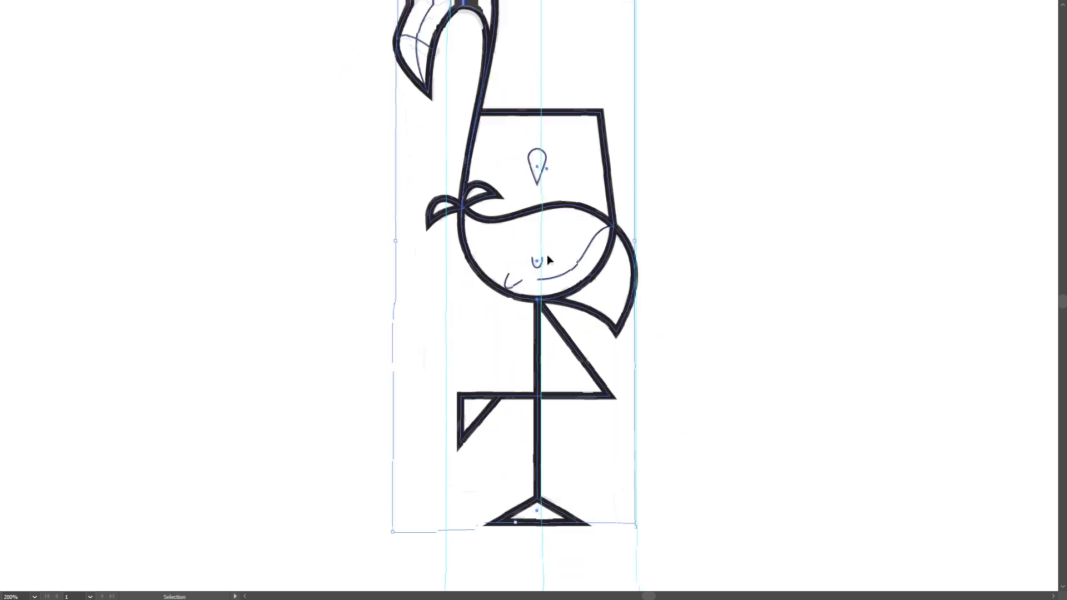
scroll(529, 331, "up", 4)
scroll(529, 332, "down", 4)
scroll(638, 215, "up", 3)
mouse_move(590, 200)
left_mouse_down()
mouse_move(621, 253)
mouse_move(642, 234)
mouse_move(662, 256)
mouse_move(621, 266)
left_mouse_up()
left_click(775, 252)
left_click(618, 259)
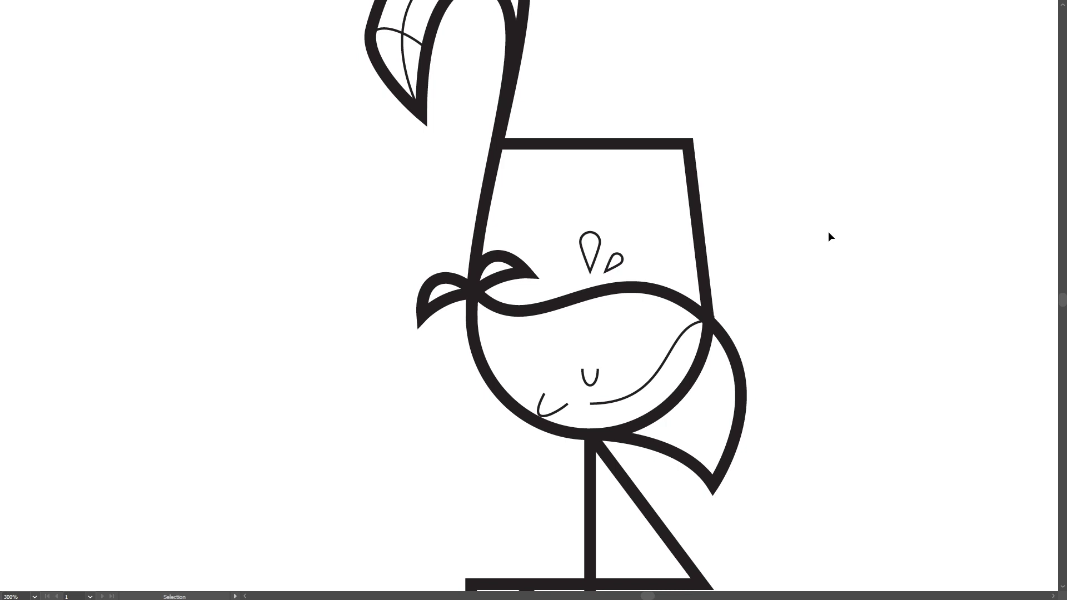
scroll(616, 263, "up", 3)
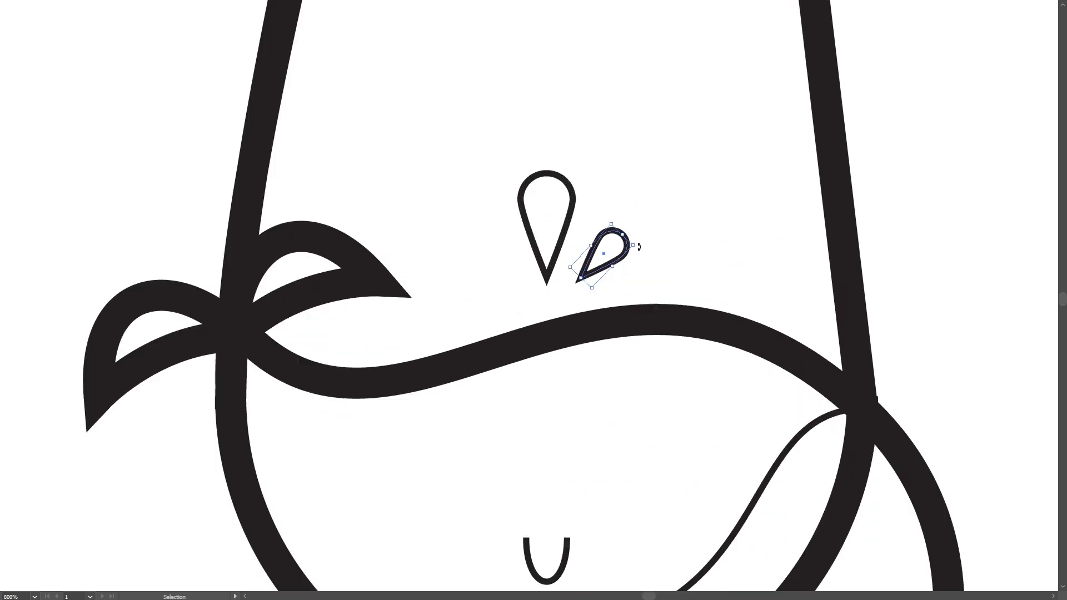
Step: Move the bowl's right anchor up to meet the glass side
scroll(760, 285, "down", 3)
scroll(726, 267, "down", 2)
scroll(620, 301, "up", 4)
key("a")
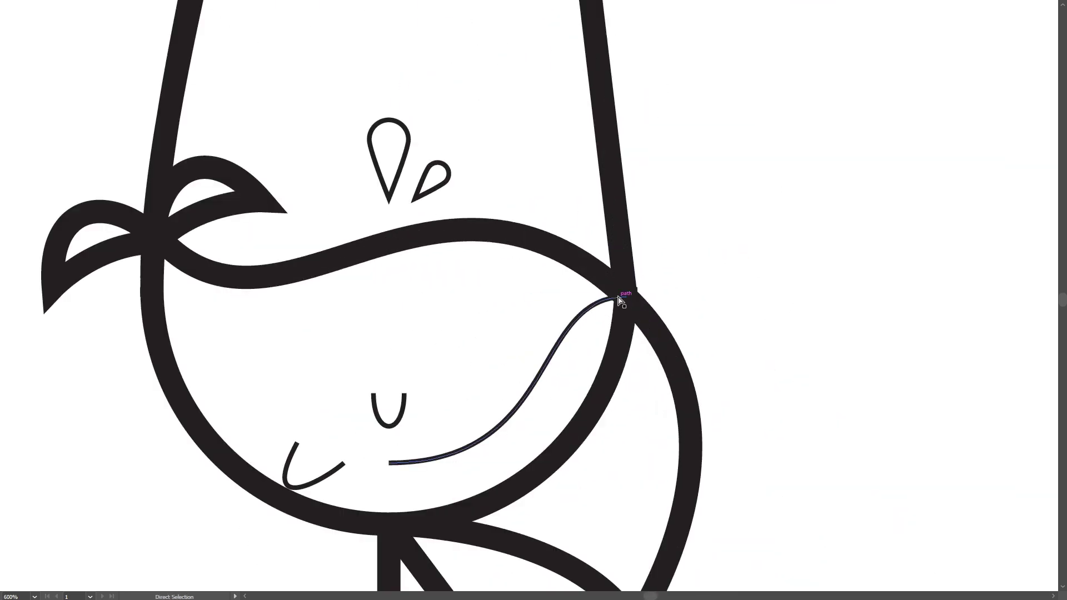
left_click_drag(626, 294, 626, 289)
key("p")
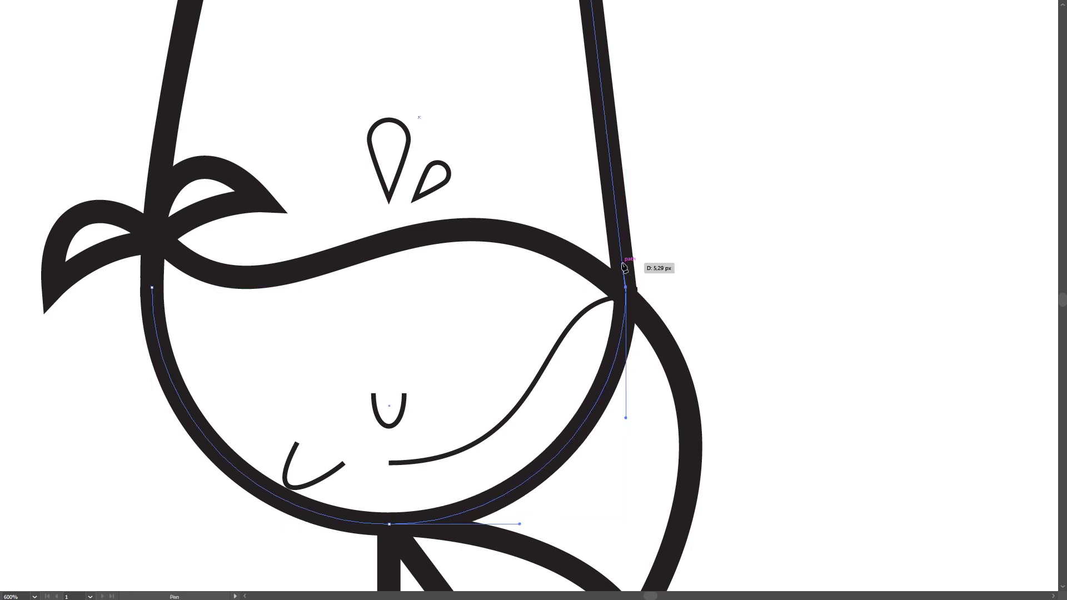
scroll(624, 263, "down", 3)
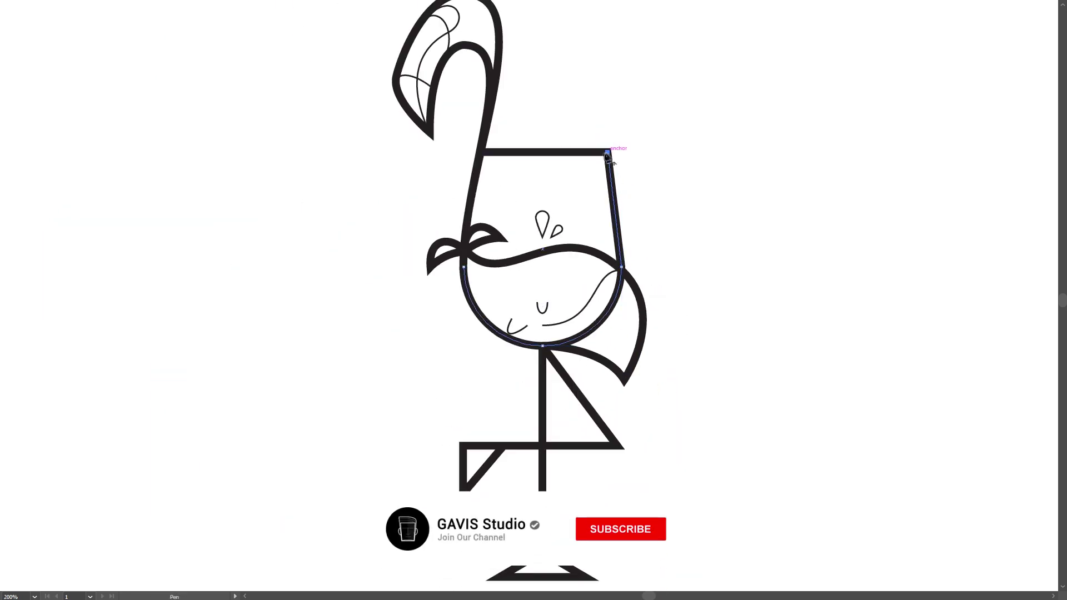
Step: Join the bowl path to the glass top and pull the right anchor's handle up to smooth it
left_click(608, 153)
left_click(479, 152)
left_click(729, 185, "ctrl")
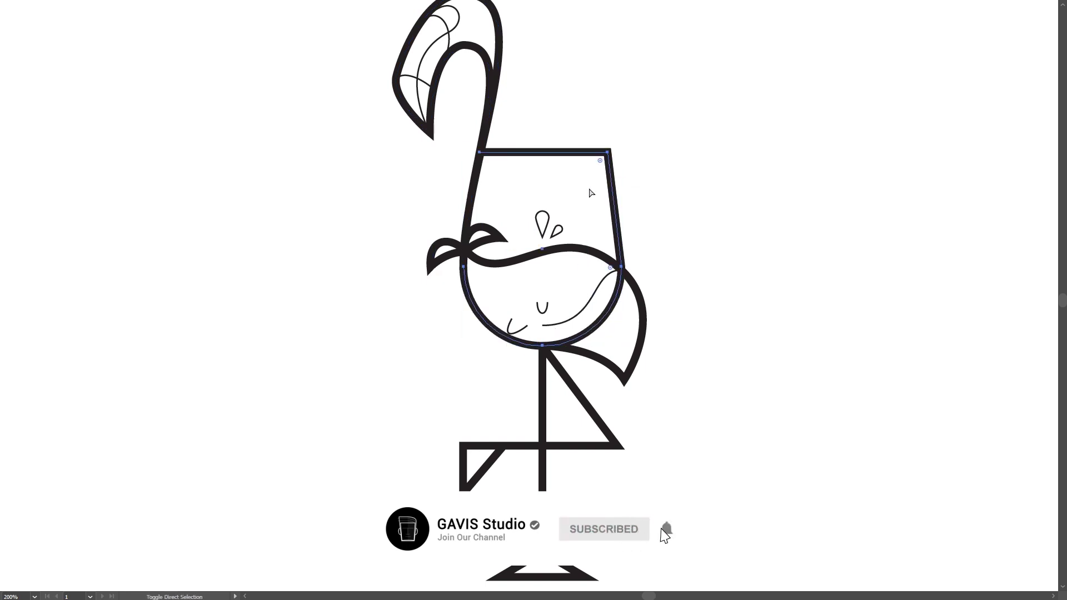
left_click(621, 267)
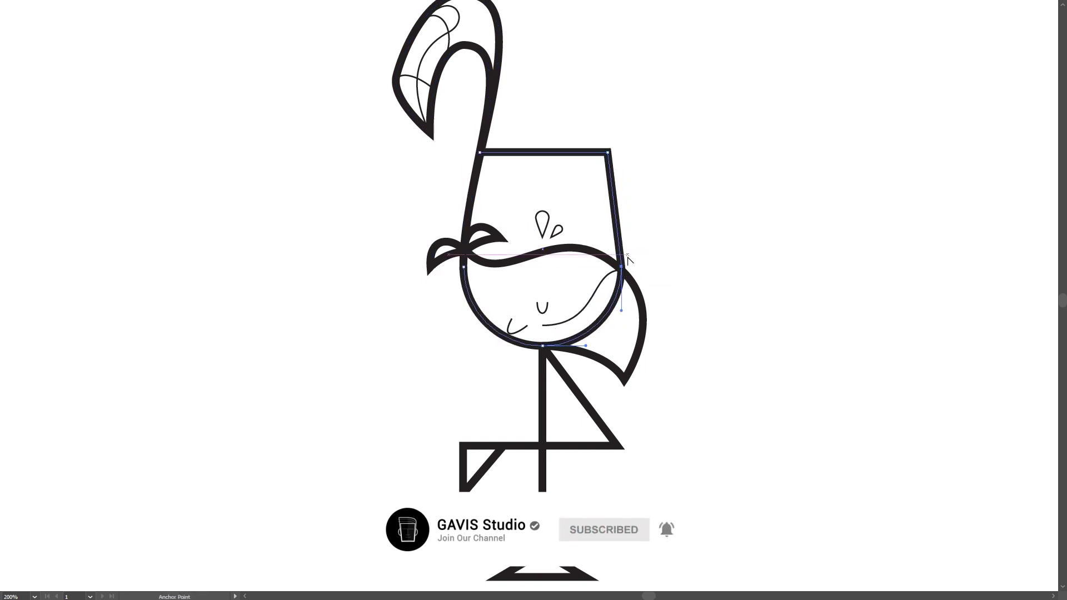
scroll(621, 267, "up", 3)
left_click_drag(621, 174, 624, 145)
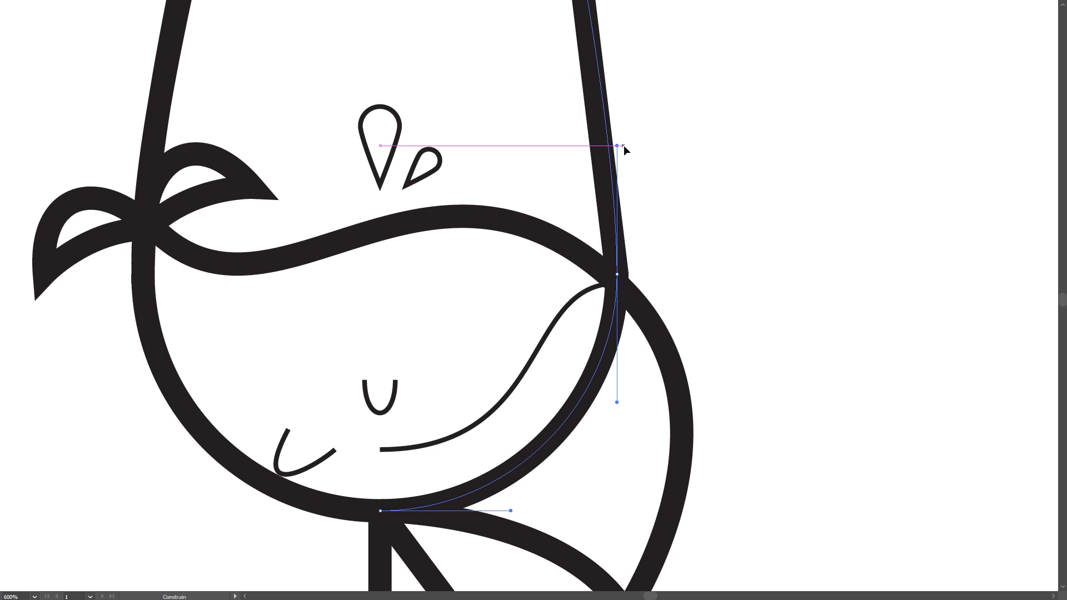
scroll(624, 145, "down", 2)
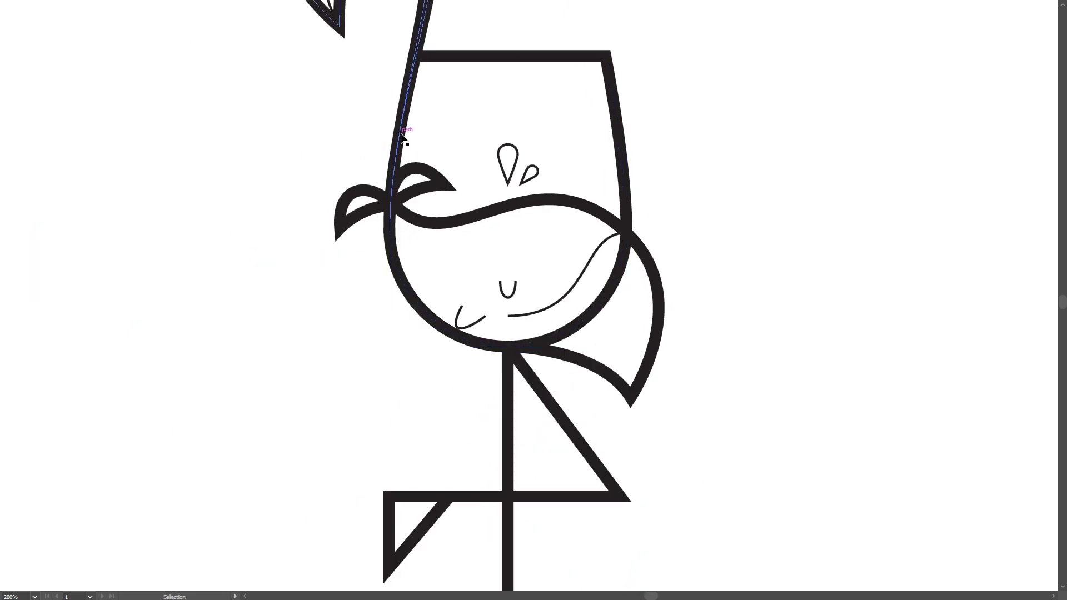
Step: Move the neck's lower end up into the glass and reshape the neck-to-head curve
scroll(402, 137, "down", 2)
left_click(472, 229)
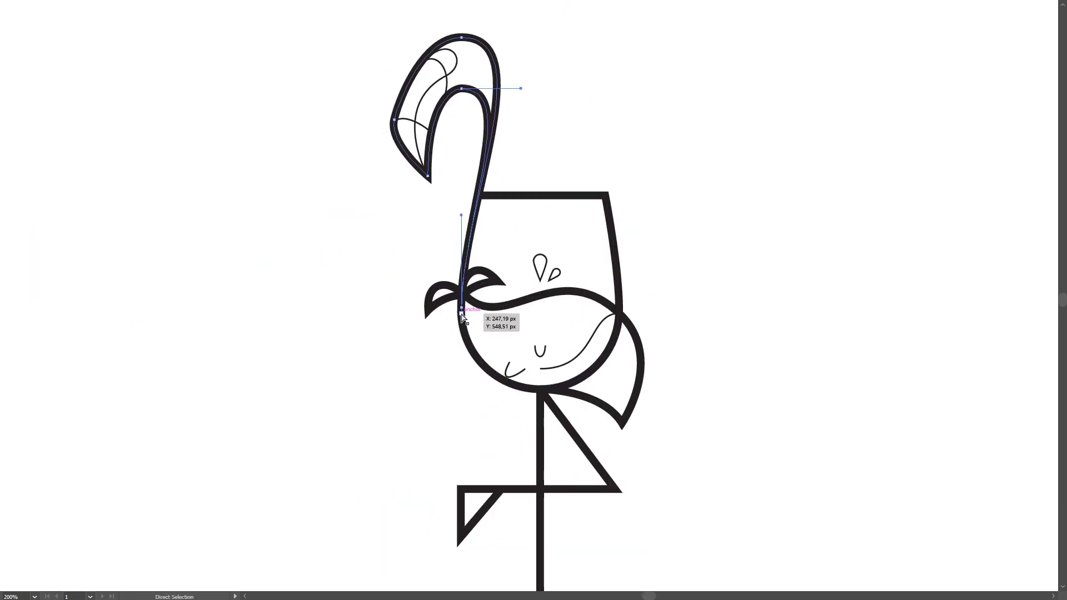
left_click_drag(462, 309, 478, 196)
left_click(487, 96)
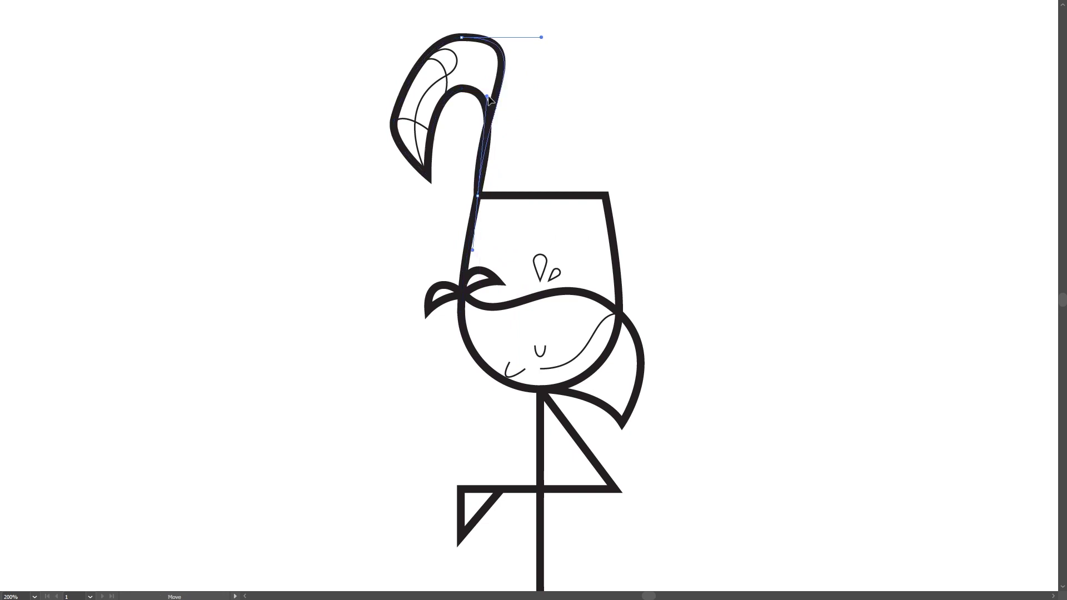
left_click_drag(489, 99, 516, 39)
left_click(551, 122)
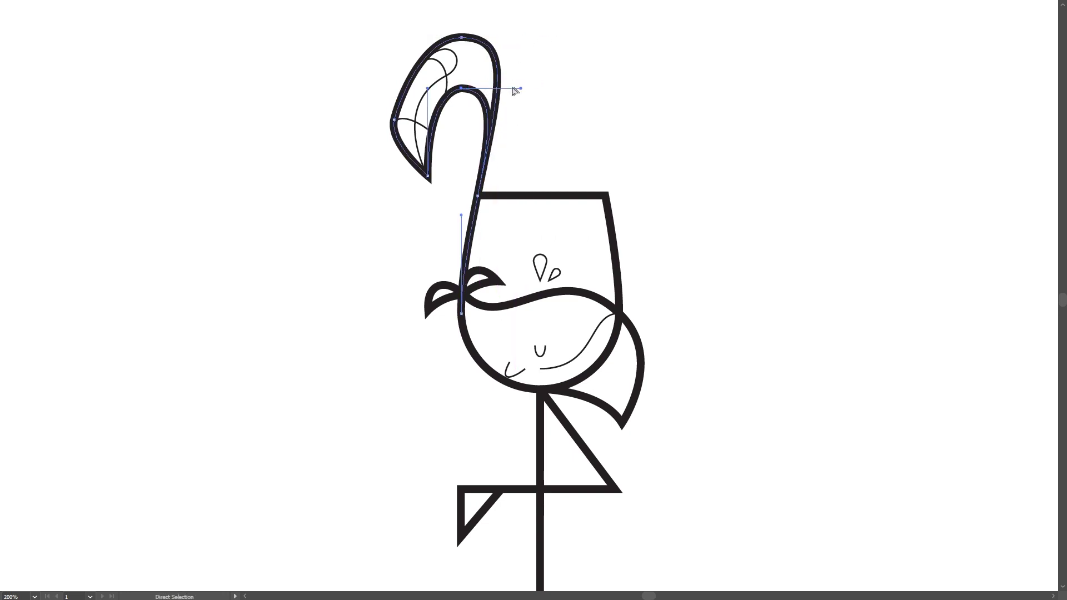
Step: Realign the vertical guides with the glass sides
left_click_drag(445, 372, 457, 368)
left_click_drag(640, 300, 624, 300)
right_click(714, 277)
left_click(739, 374)
Step: Reposition the head-top anchor and lengthen its handle to round and tilt the head
key("a")
left_click(478, 195)
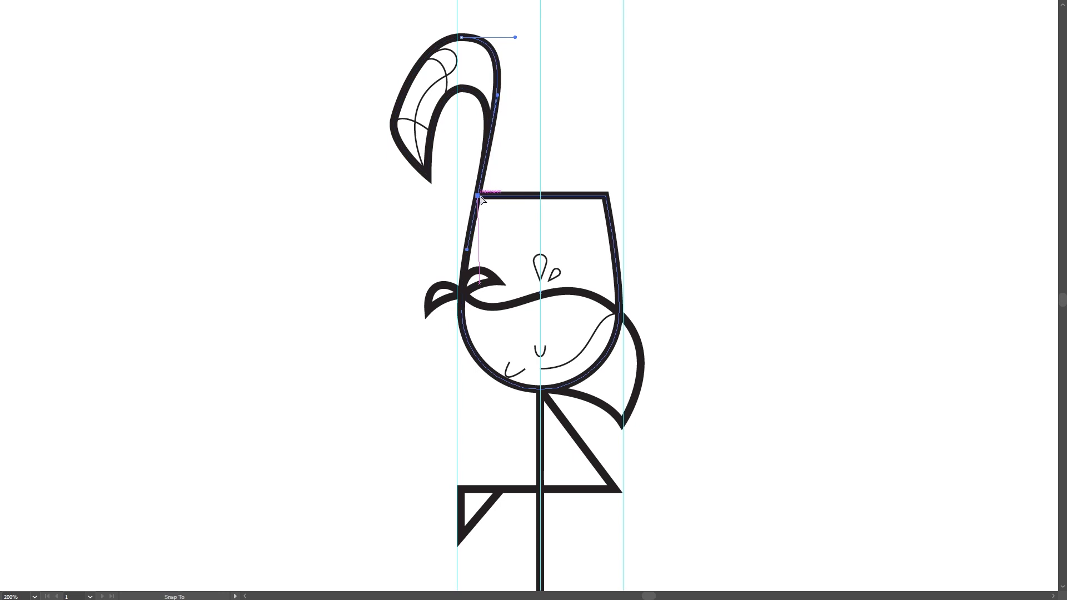
left_click_drag(461, 38, 464, 37)
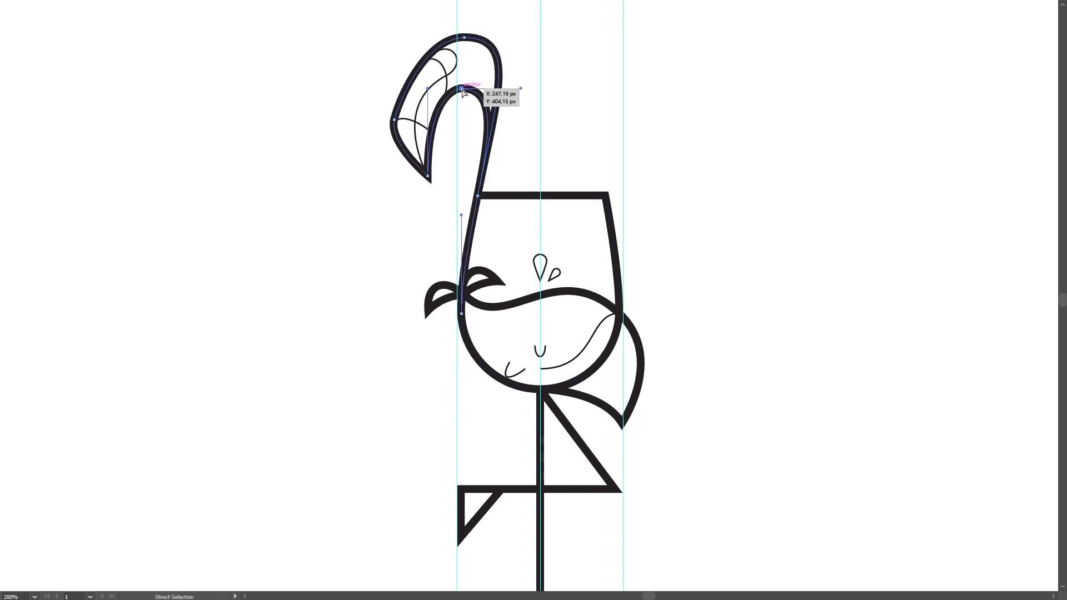
left_click_drag(523, 85, 393, 310)
left_click_drag(518, 37, 470, 37)
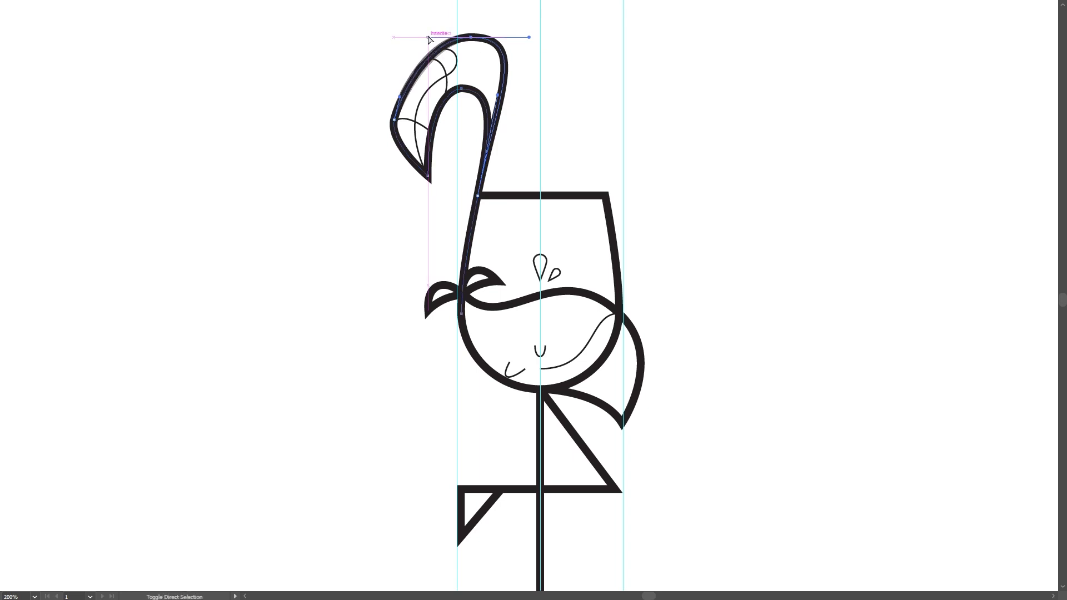
left_click(344, 114)
scroll(307, 241, "down", 1)
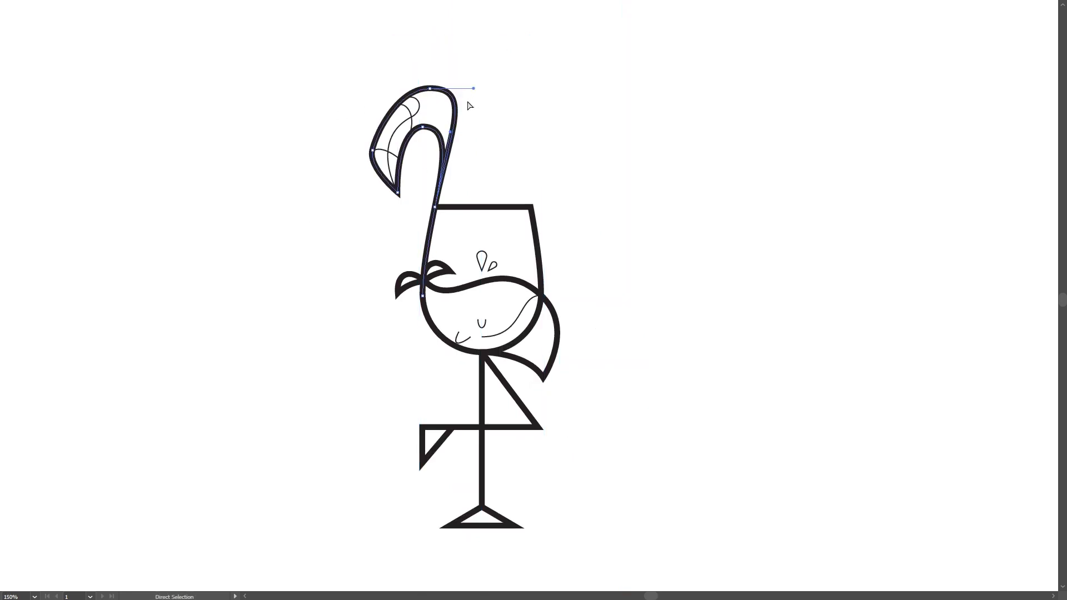
mouse_move(451, 133)
left_mouse_down()
mouse_move(490, 108)
mouse_move(470, 113)
left_mouse_up()
scroll(420, 71, "up", 2, "alt")
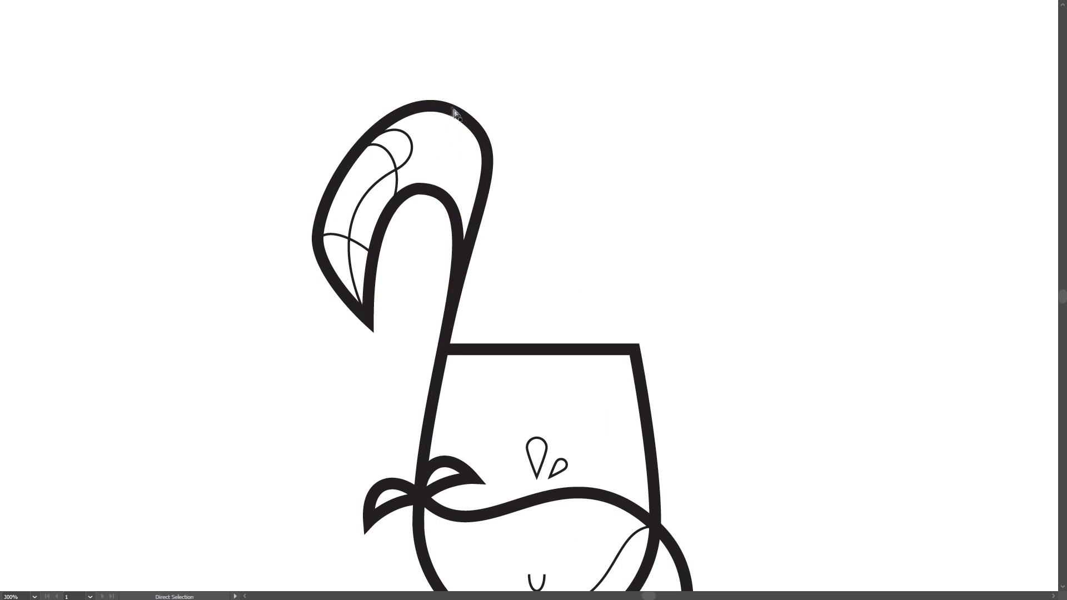
left_click_drag(512, 156, 506, 154)
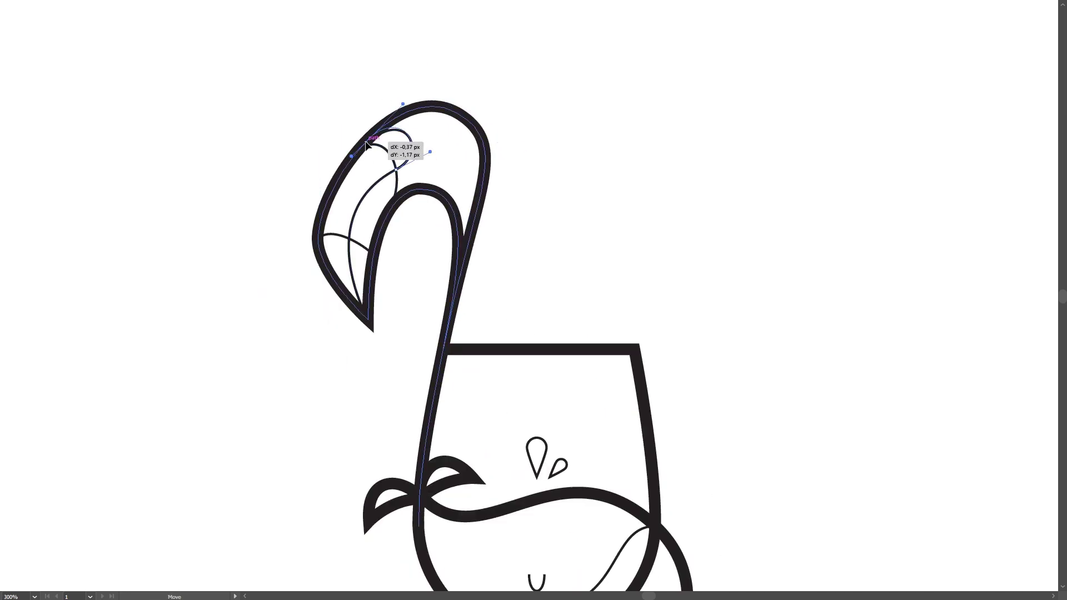
left_click(361, 98)
scroll(361, 99, "up", 2)
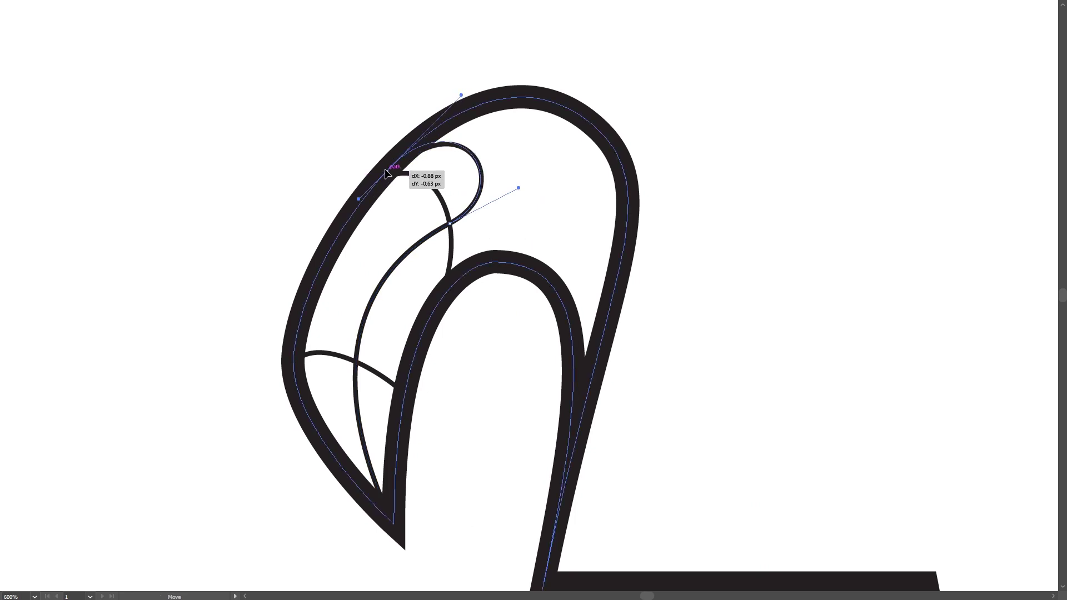
Step: Reshape the inner beak curve and marking line by moving their upper and lower ends
left_click(405, 176)
left_click_drag(391, 210, 487, 232)
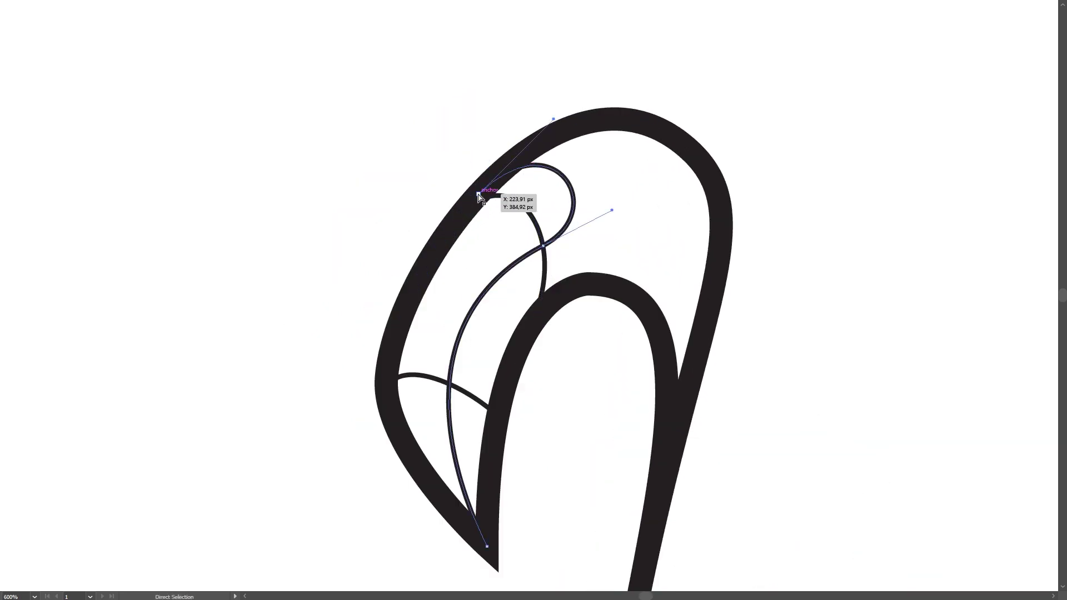
left_click_drag(522, 181, 489, 196)
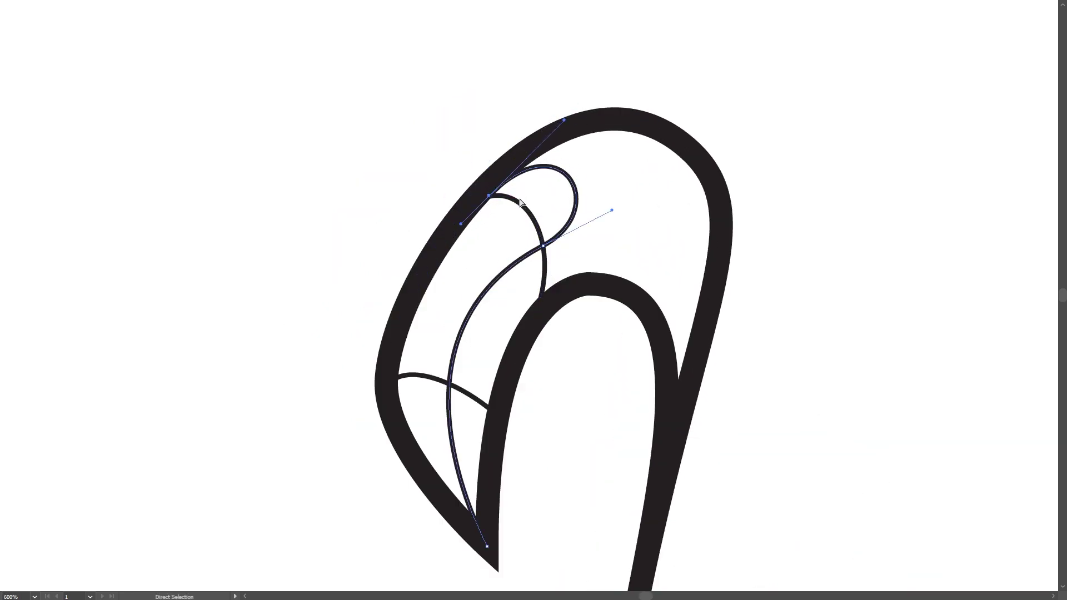
left_click_drag(539, 296, 525, 321)
mouse_move(489, 196)
left_mouse_down()
mouse_move(455, 239)
mouse_move(464, 225)
left_mouse_up()
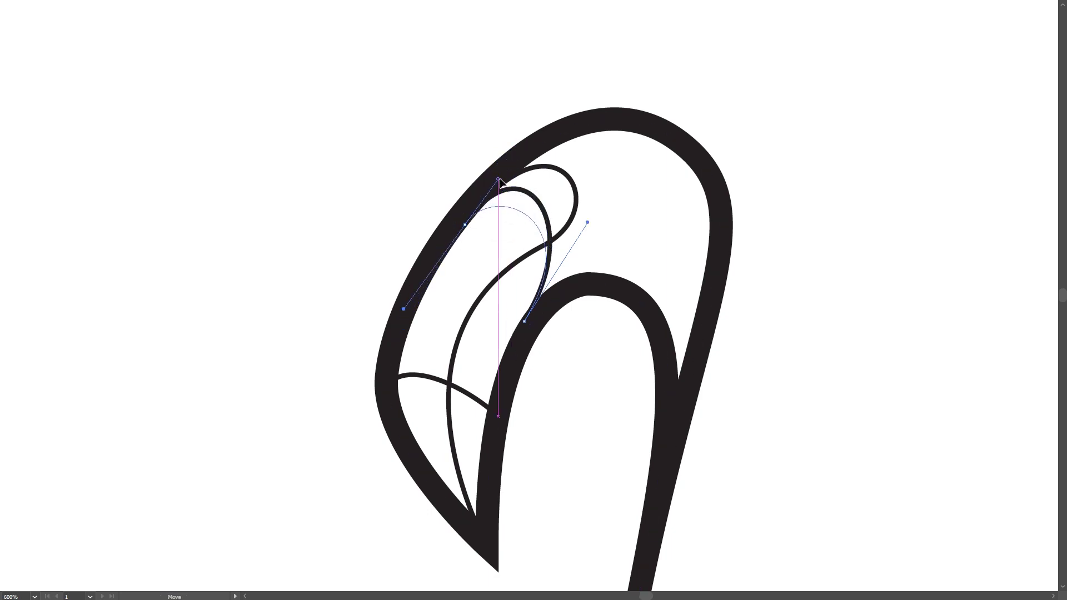
left_click(524, 321)
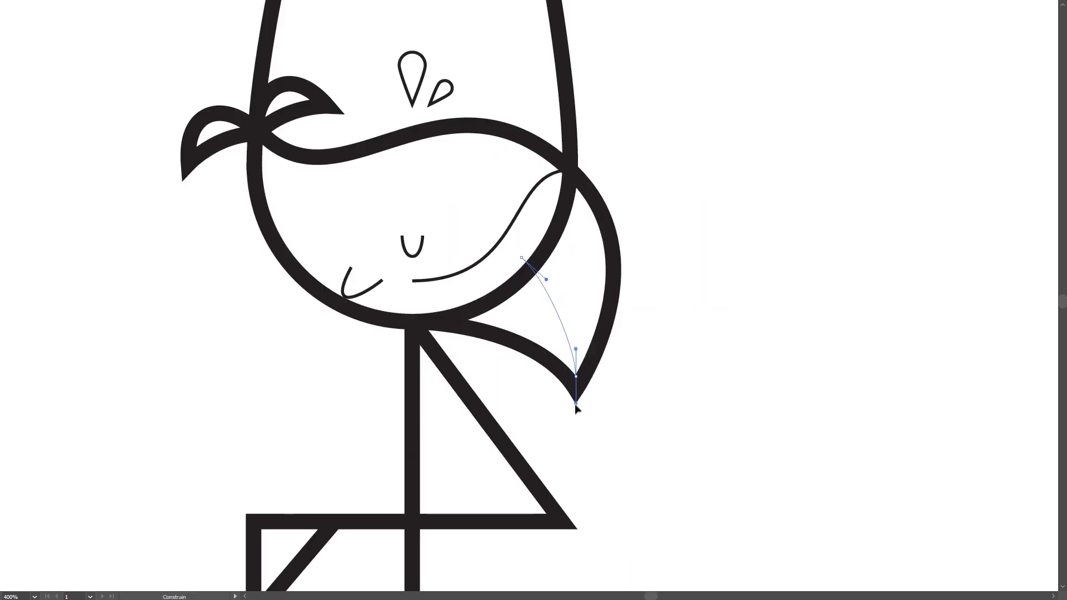
Step: Drag the crease's ends to the wing tip and bowl edge, then zoom out and select all
left_click_drag(522, 259, 531, 267)
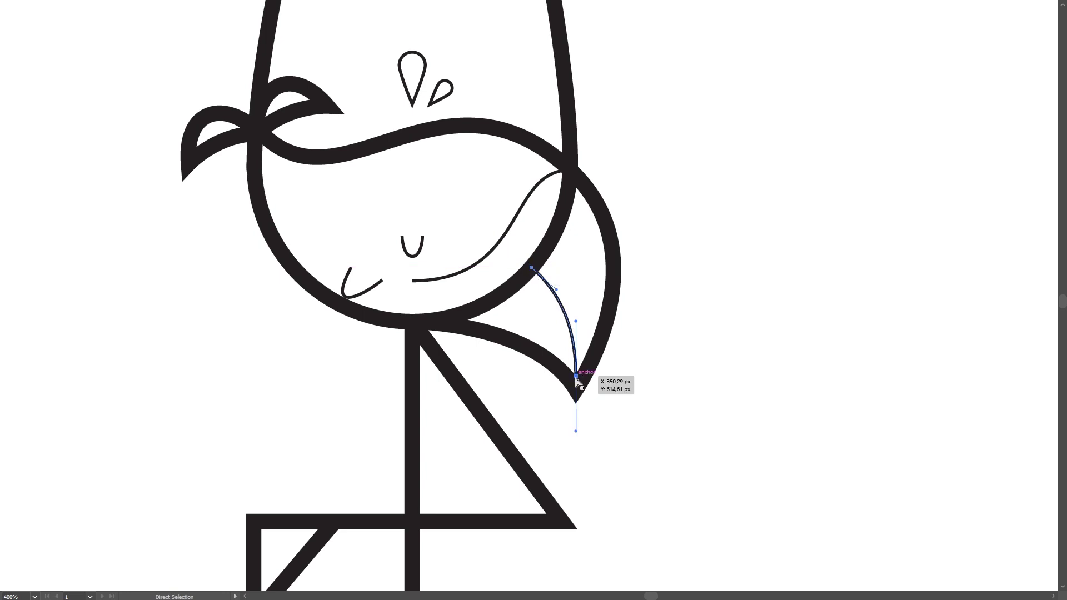
left_click_drag(531, 267, 536, 264)
key("ctrl+minus")
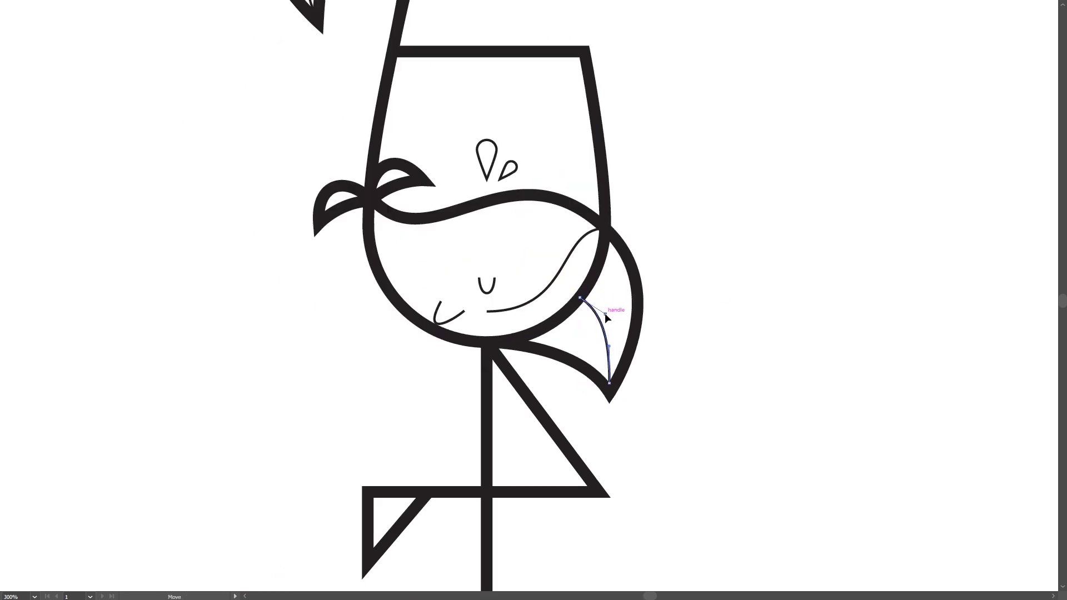
key("a")
key("ctrl+minus")
key("ctrl+minus")
key("ctrl+a")
Step: Expand all strokes into outlined filled shapes
left_click(97, 8)
left_click(126, 139)
key("Return")
scroll(519, 174, "up", 3)
scroll(305, 343, "up", 5)
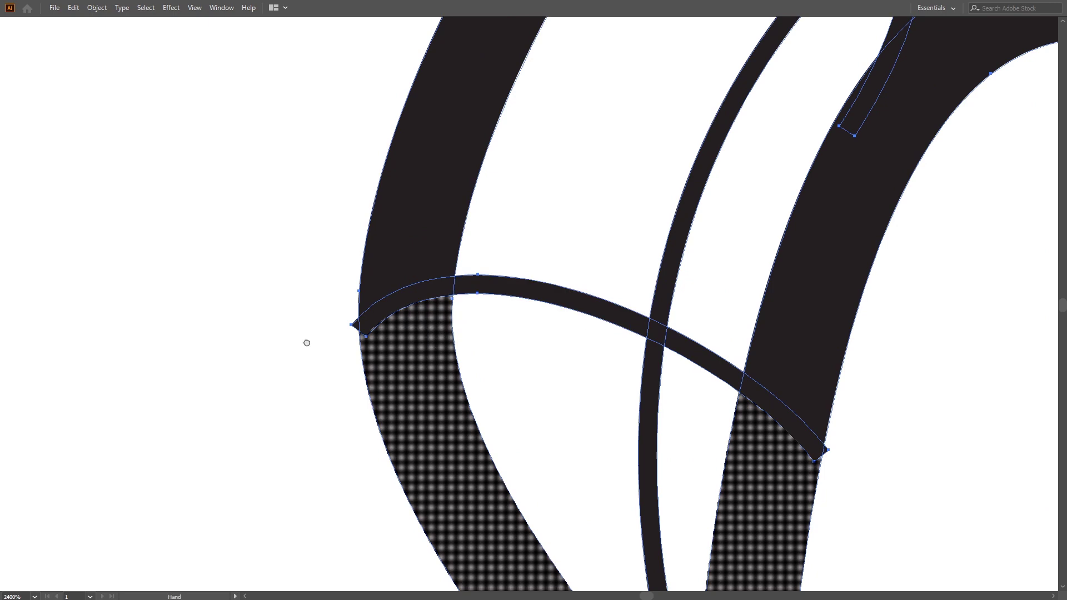
Step: Pull both ends of the body band into sharp tips
left_click_drag(299, 239, 285, 225)
left_click_drag(746, 362, 760, 351)
scroll(295, 238, "down", 4)
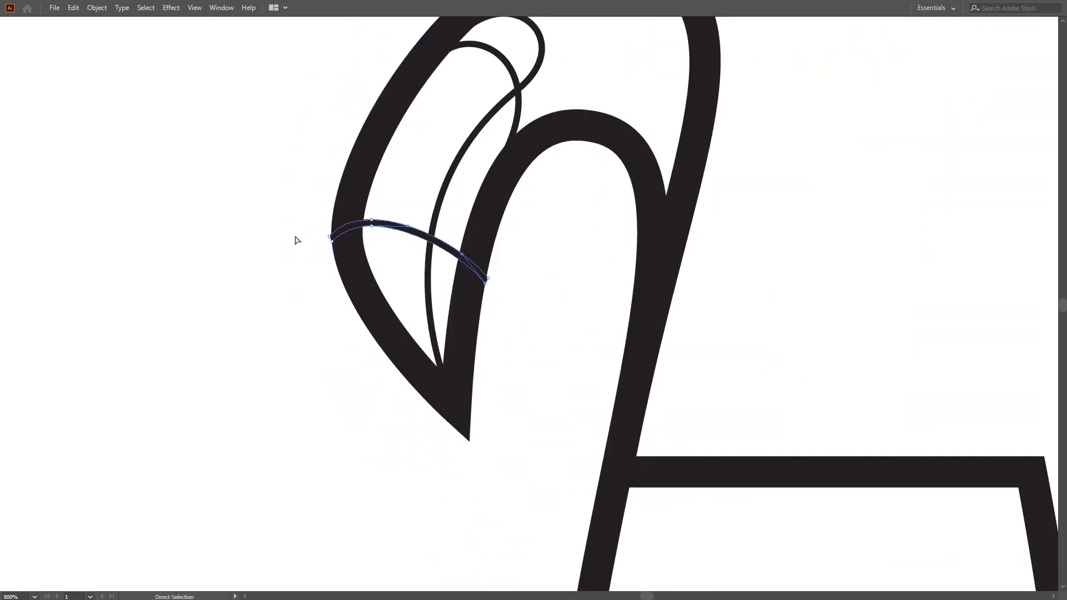
scroll(346, 253, "down", 1)
Step: Merge the overlapping beak regions into one shape with Shape Builder
key("shift+m")
scroll(346, 250, "up", 2)
scroll(405, 384, "up", 2)
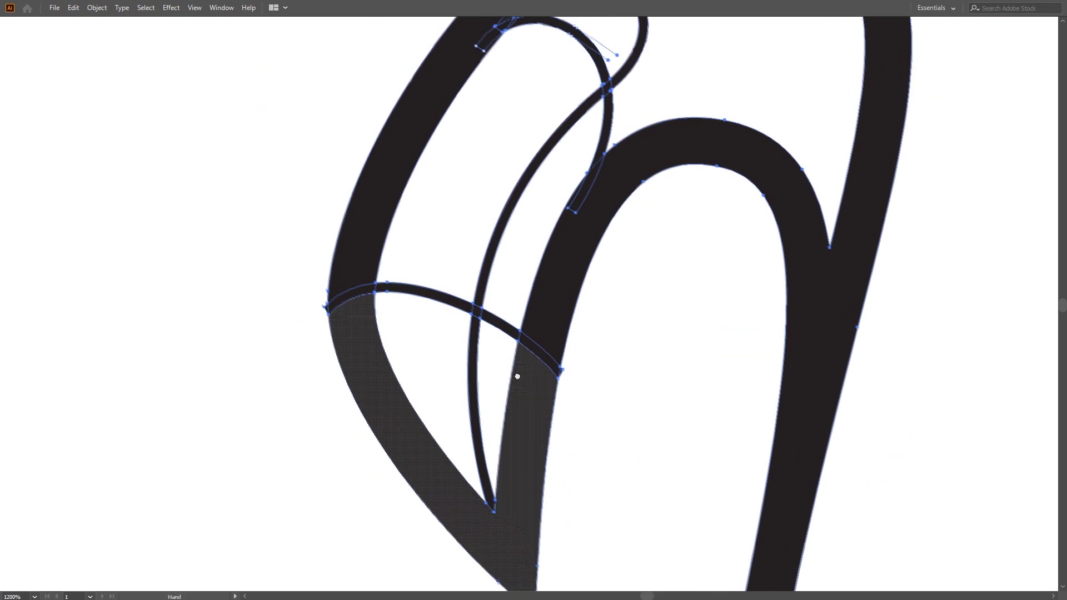
scroll(320, 306, "up", 2)
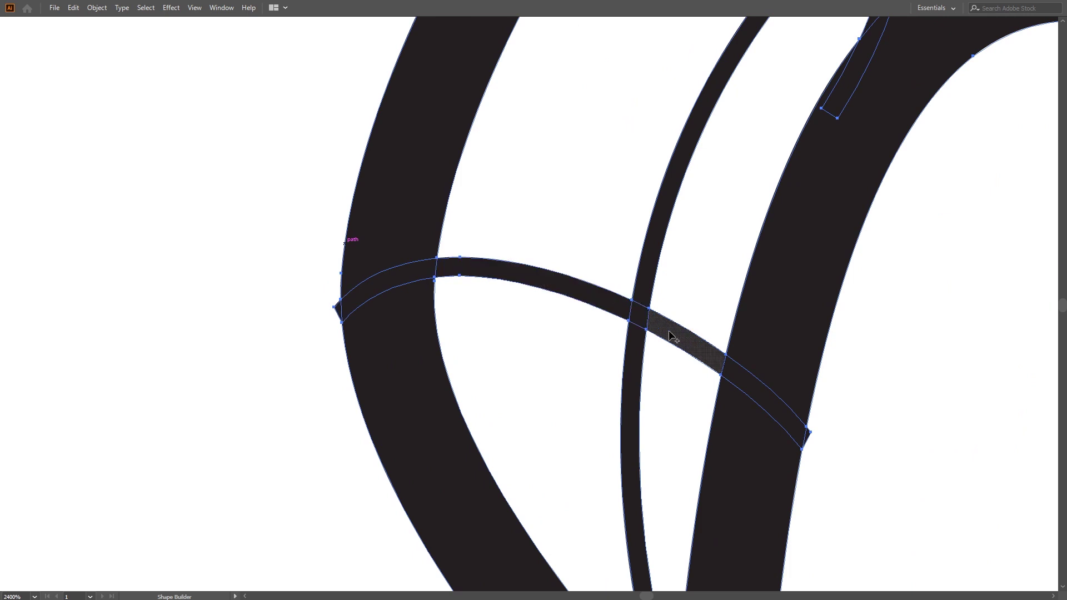
left_click_drag(639, 349, 453, 233)
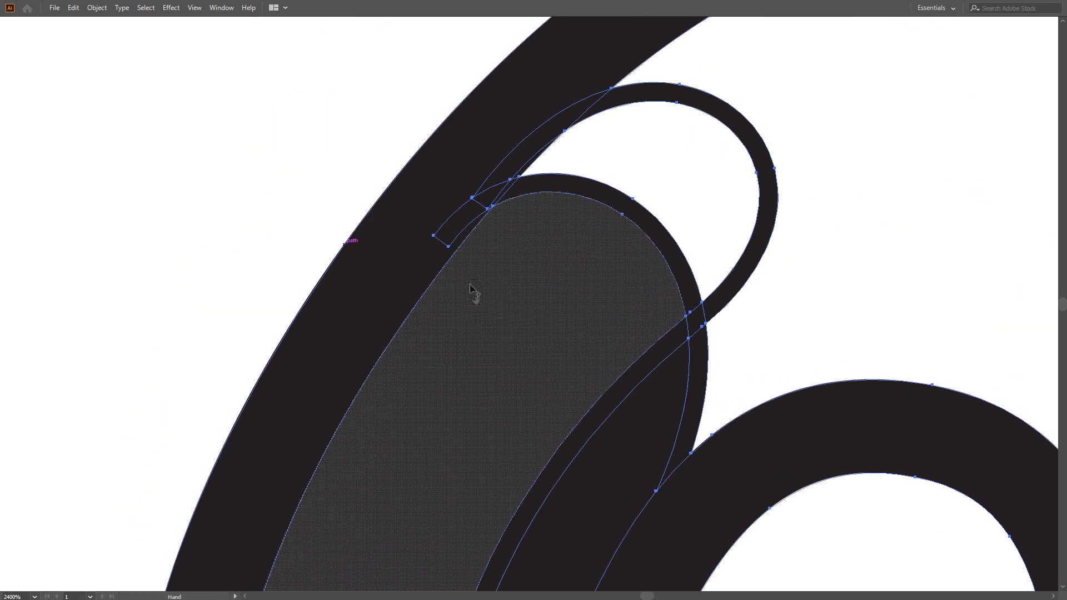
scroll(753, 340, "down", 2)
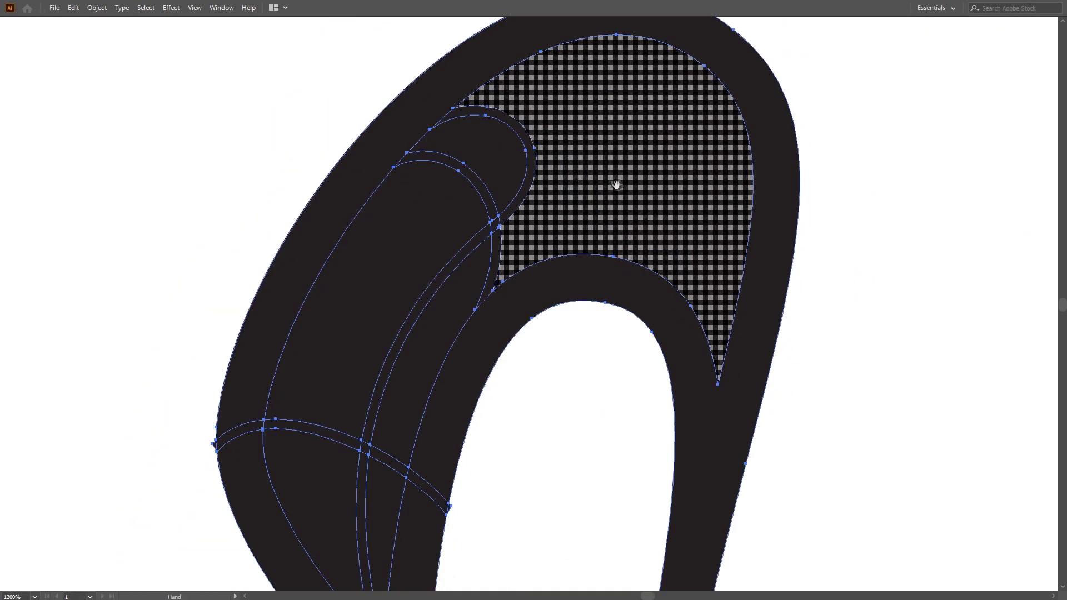
left_click_drag(617, 183, 577, 346)
scroll(576, 346, "down", 2)
scroll(584, 267, "up", 2)
scroll(589, 255, "down", 2)
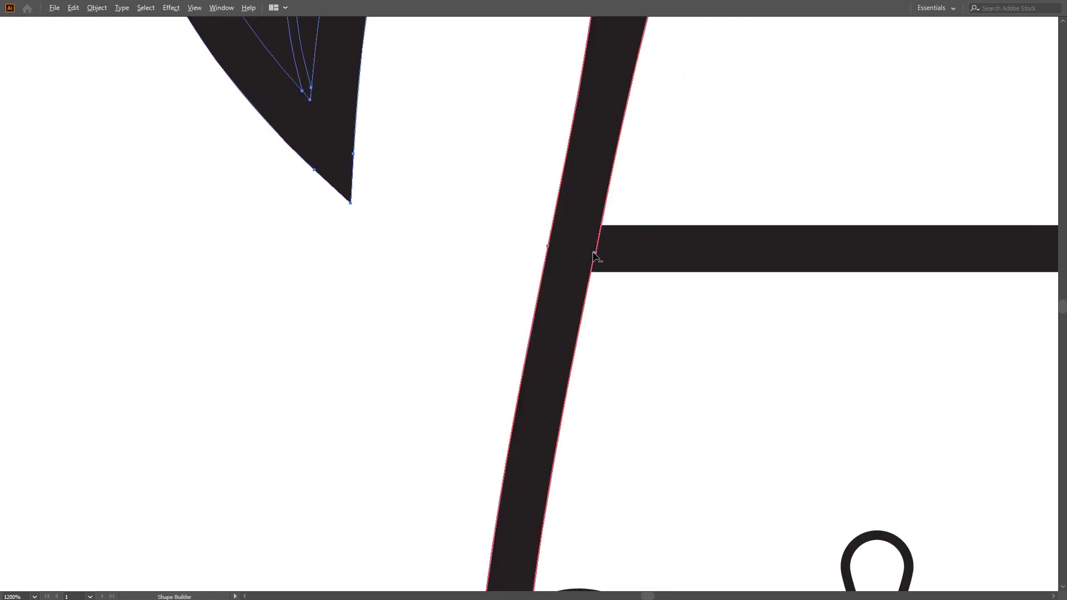
scroll(588, 246, "down", 2)
scroll(495, 166, "up", 4)
Step: Extend the rim bar to the neck, merge its sliver, and merge the wings with the band
left_click_drag(488, 279, 411, 279)
left_click_drag(571, 234, 428, 233)
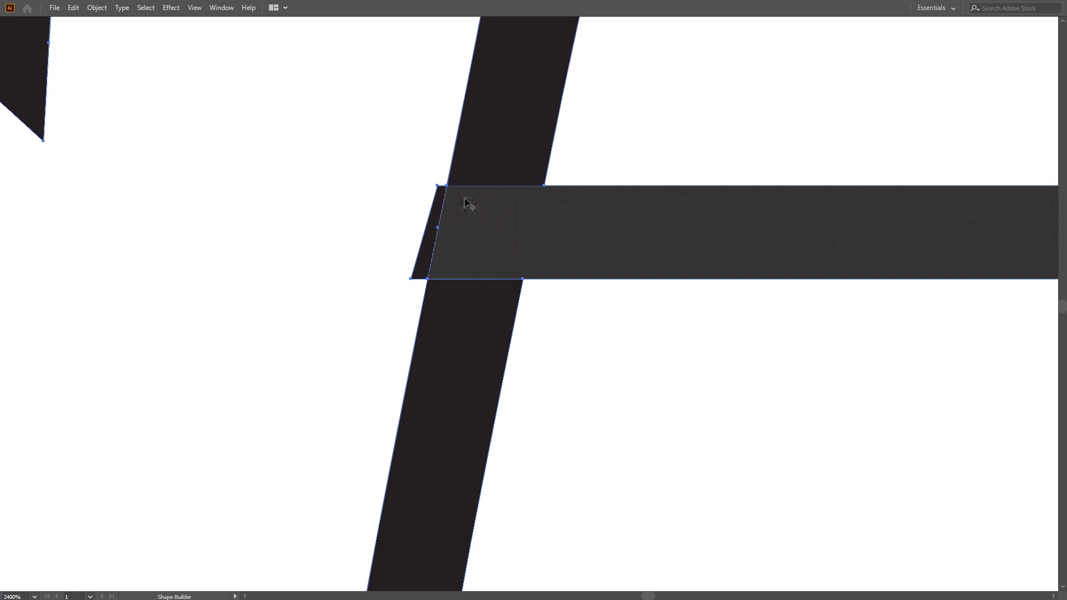
scroll(481, 326, "down", 4)
left_click_drag(481, 326, 464, 192)
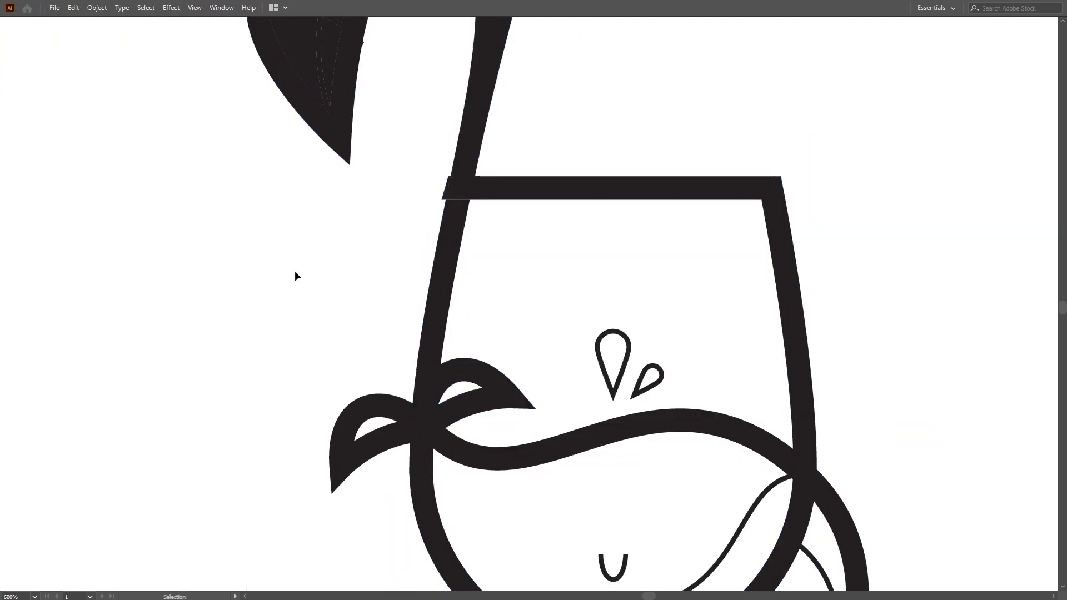
scroll(326, 289, "down", 2)
scroll(214, 250, "up", 3)
left_click_drag(351, 225, 352, 270)
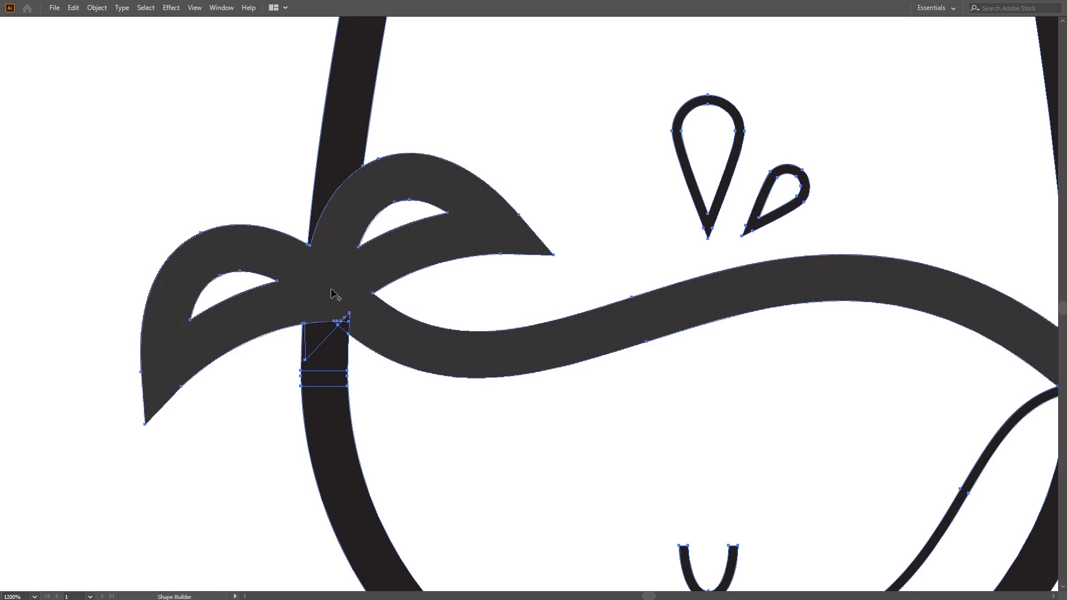
Step: Delete the stray anchor at the wing junction and smooth the wing-neck curve
scroll(333, 267, "up", 4)
key("minus")
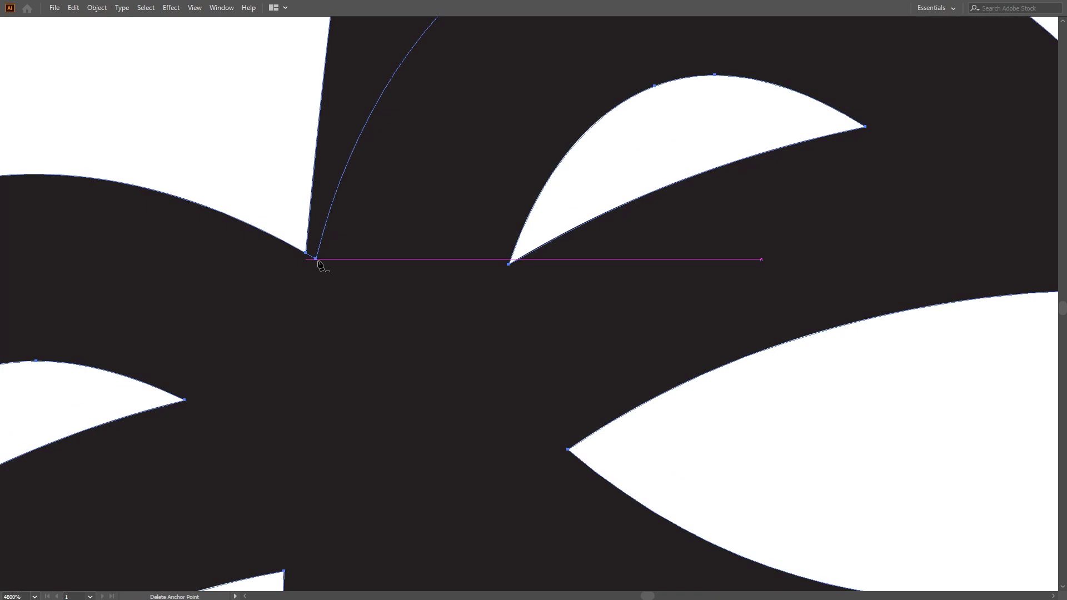
left_click(316, 259)
scroll(329, 261, "down", 1)
scroll(389, 231, "down", 1)
key("a")
left_click_drag(352, 178, 340, 190)
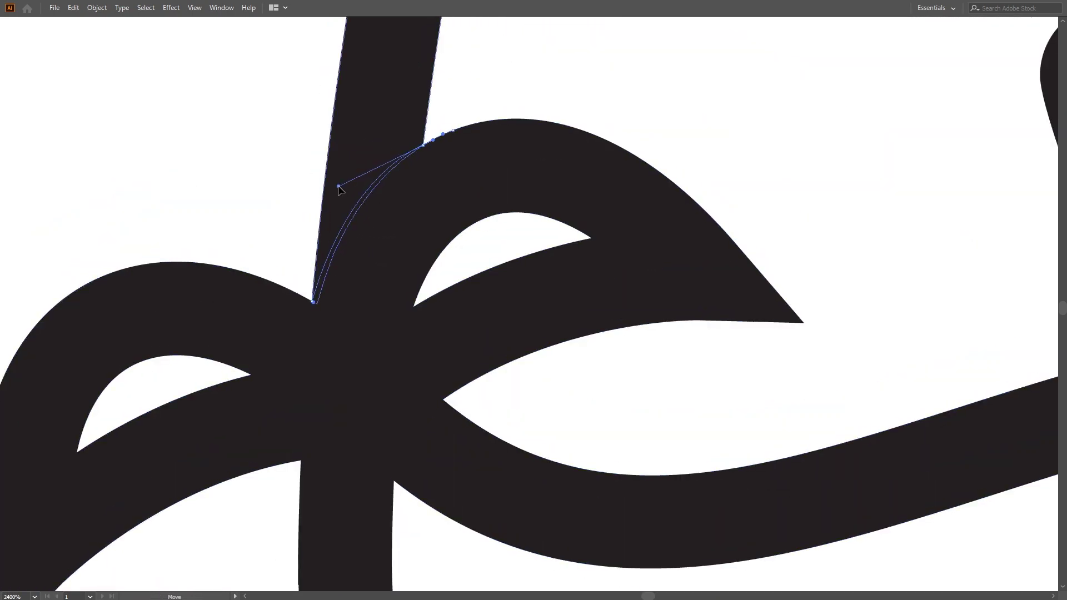
scroll(312, 296, "up", 2)
scroll(310, 296, "down", 4)
Step: Select the glass and body paths and build the glass and body interiors as shapes
left_click_drag(136, 57, 654, 416)
key("shift+m")
scroll(433, 422, "down", 1)
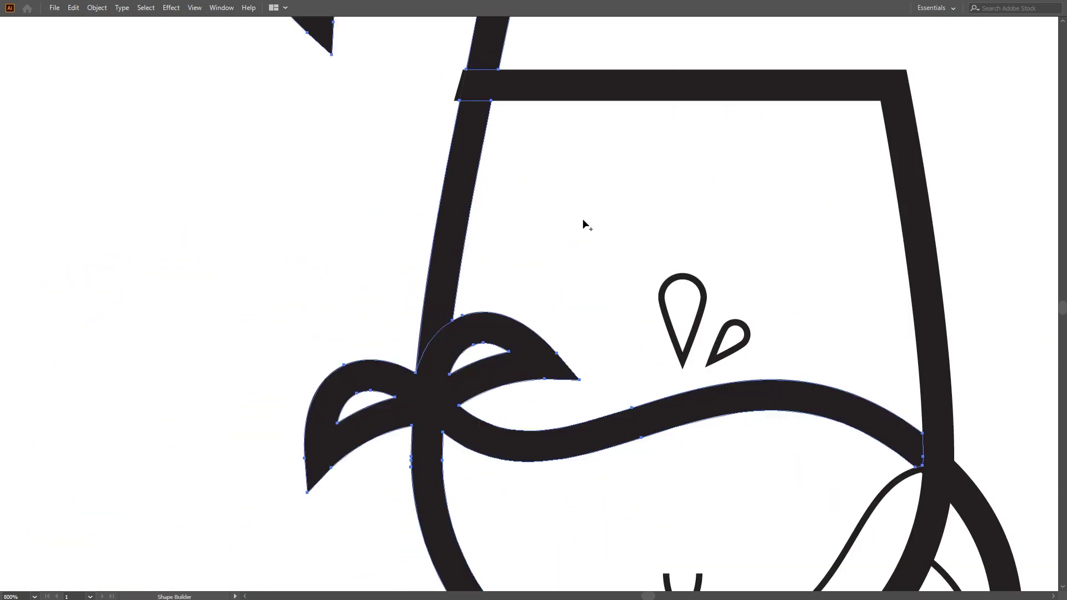
scroll(405, 229, "down", 1)
left_click_drag(119, 100, 648, 293)
left_click(595, 243)
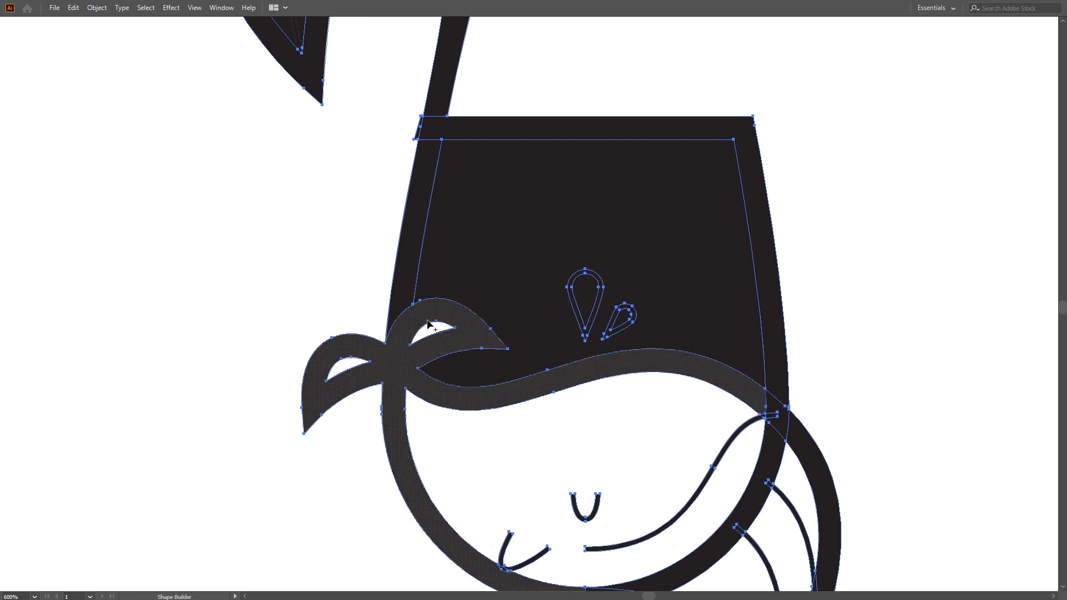
left_click(631, 422)
Step: Merge the body band regions, including the small glass-corner piece, into one shape
scroll(694, 333, "up", 1)
left_click(693, 334)
scroll(294, 495, "down", 3)
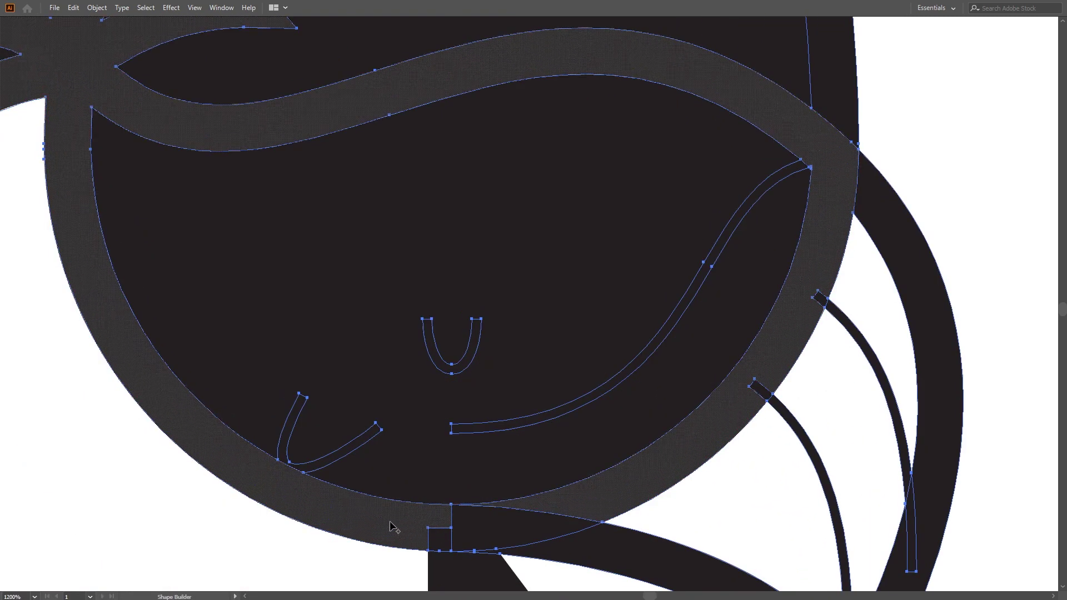
left_click(578, 514)
scroll(819, 176, "up", 3)
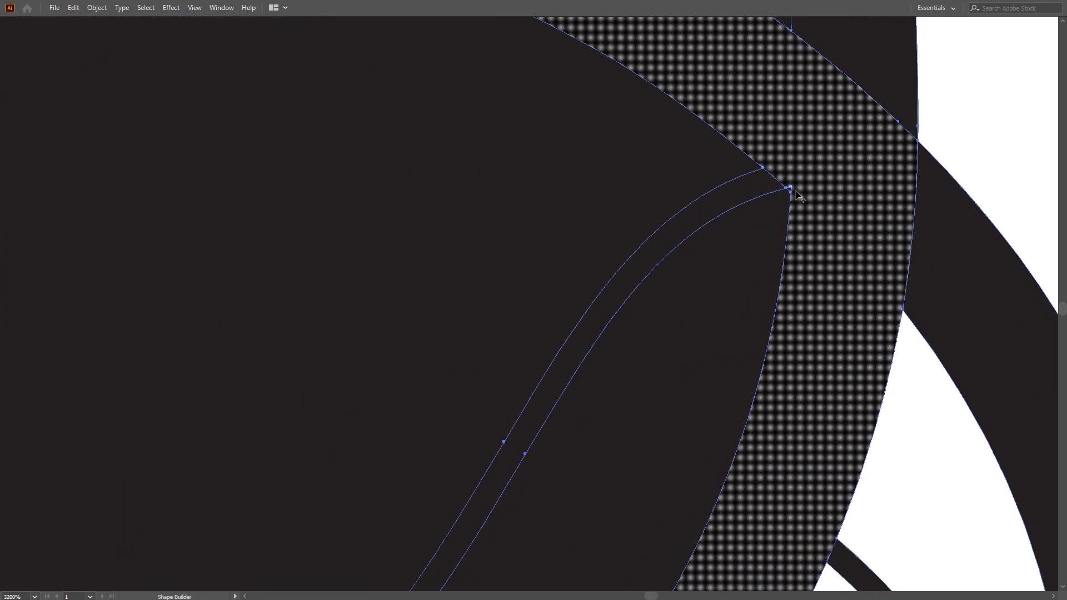
left_click(799, 195)
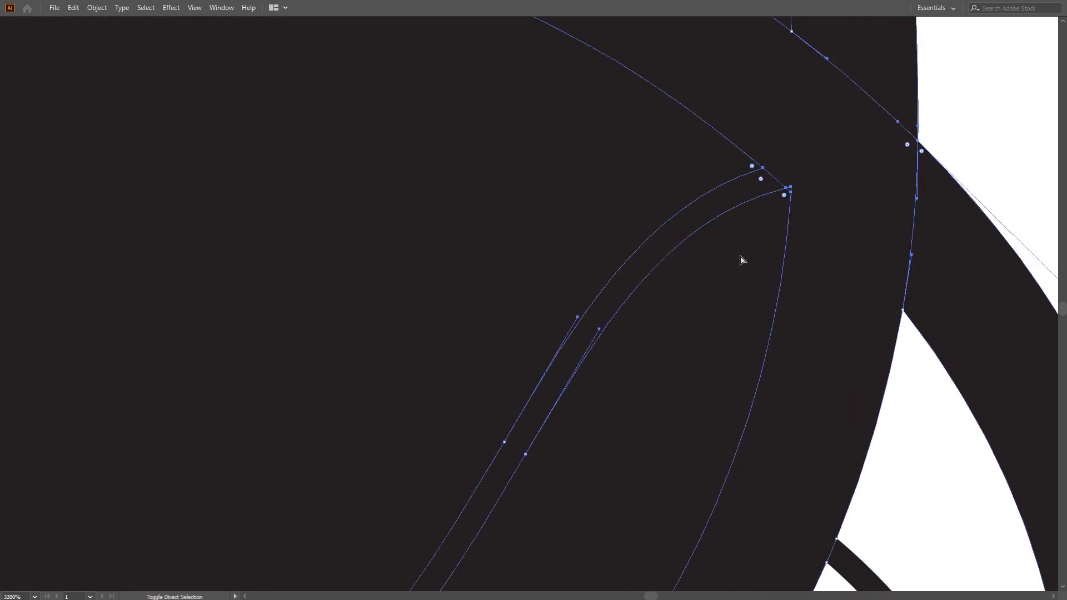
scroll(869, 243, "down", 5)
Step: Review the leg and foot shapes, then deselect all artwork
key("v")
key("shift+m")
scroll(766, 469, "up", 2)
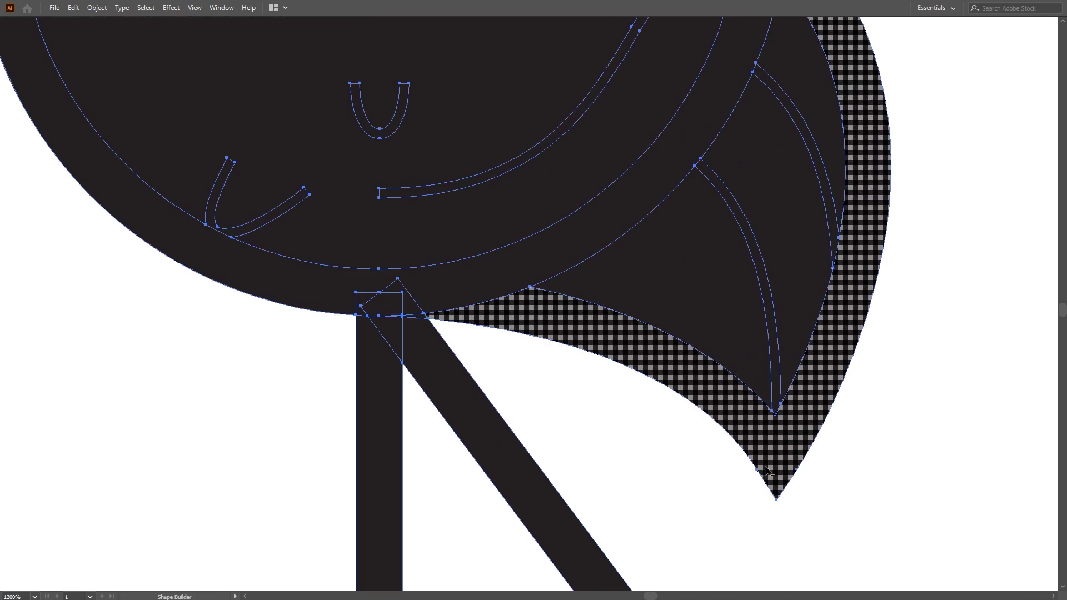
scroll(766, 470, "down", 1)
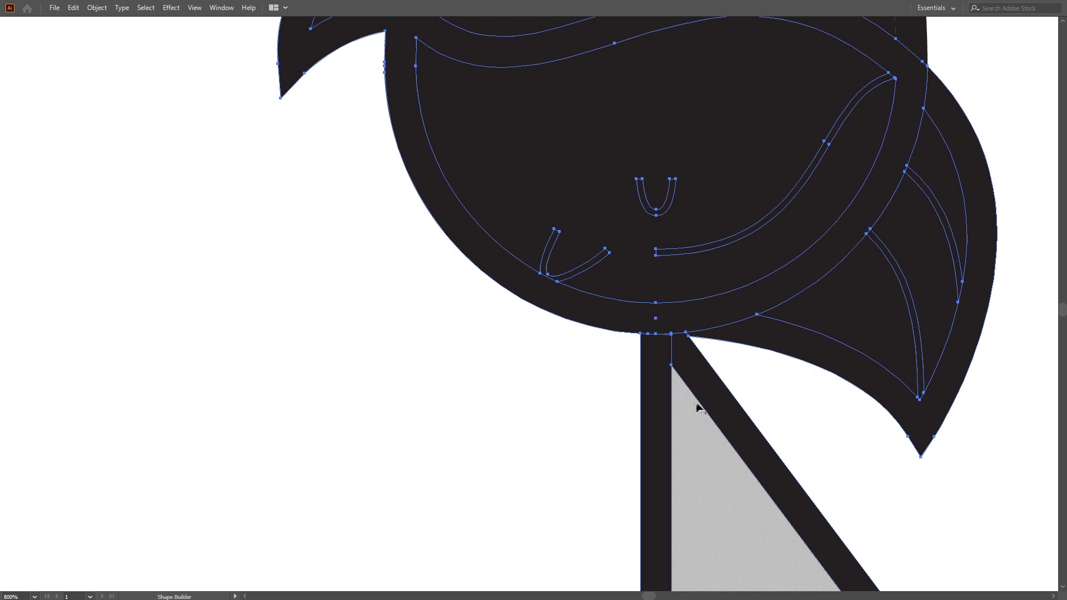
scroll(790, 383, "down", 2)
scroll(745, 389, "up", 1)
scroll(775, 410, "down", 1)
scroll(632, 425, "down", 3)
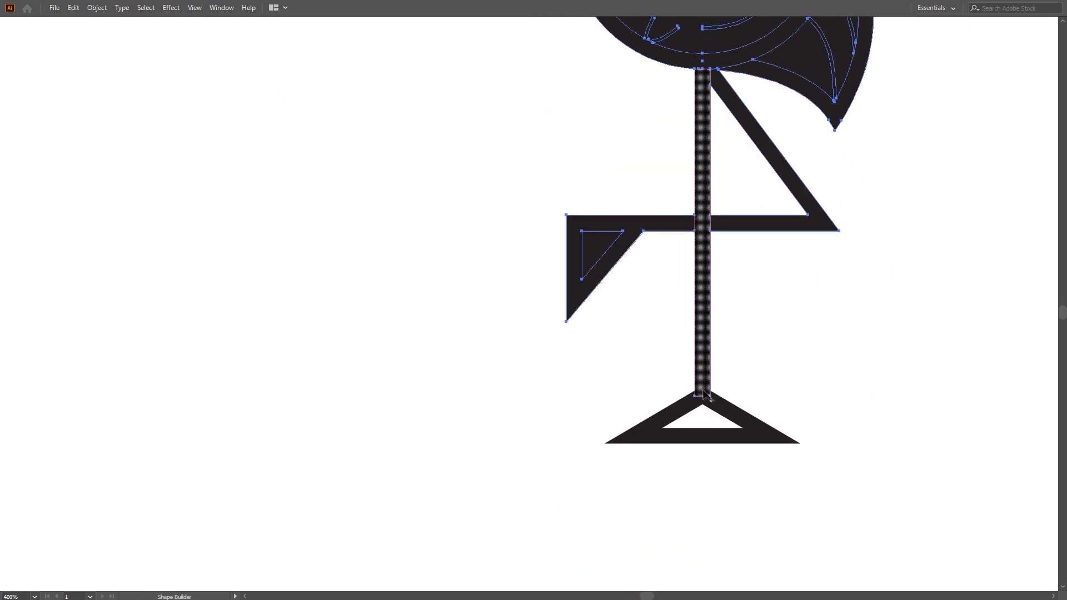
scroll(589, 403, "right", 3)
key("ctrl+shift+a")
scroll(659, 366, "down", 3)
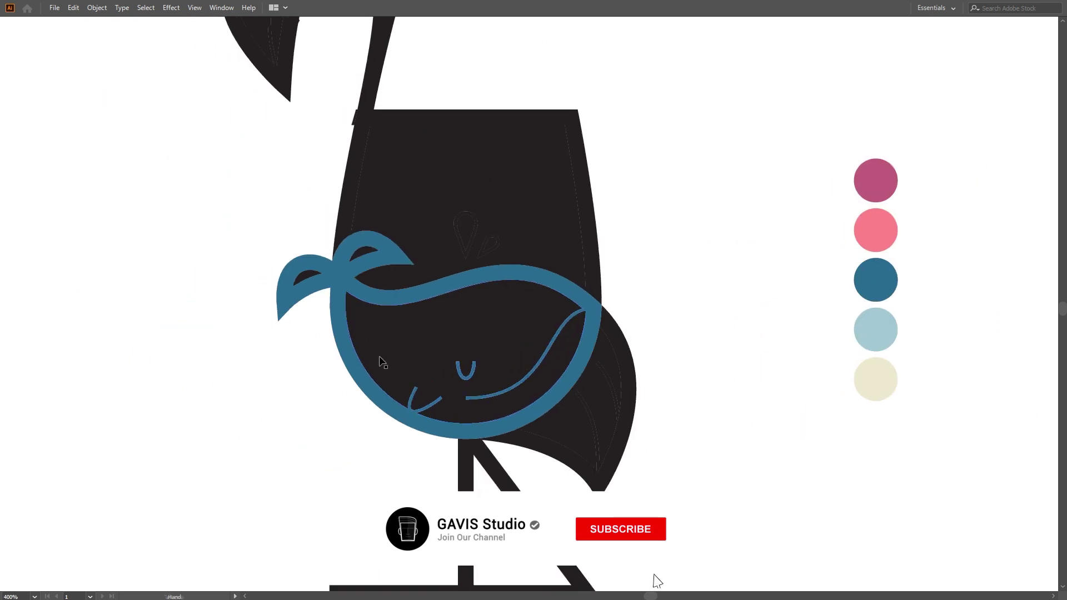
Step: Fill the body light blue, foot bar pink, lighten wing feathers, and colour the stem light blue
left_click(892, 337)
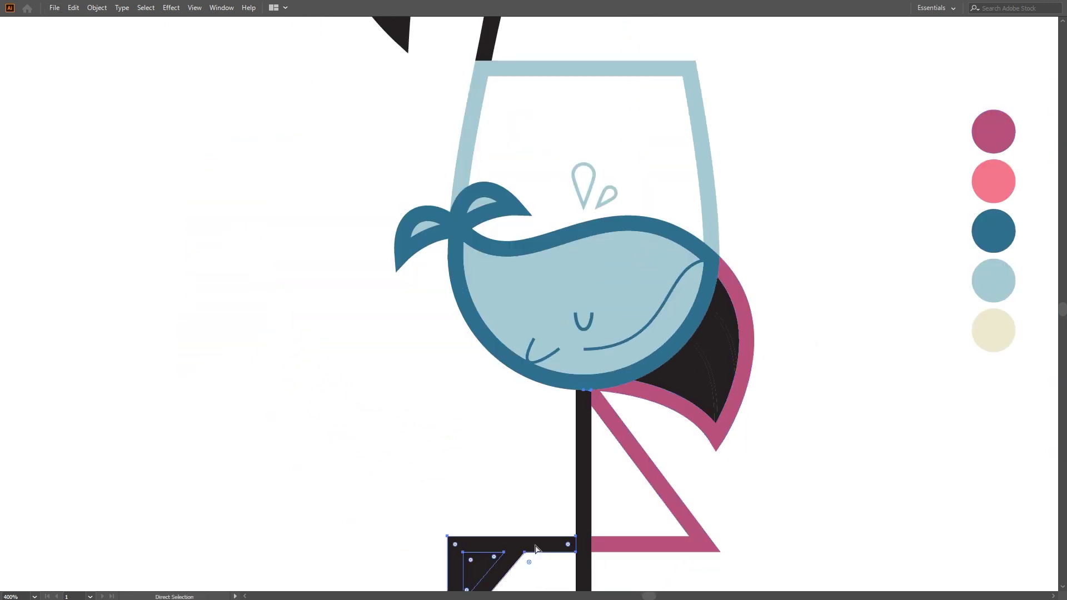
left_click(683, 503)
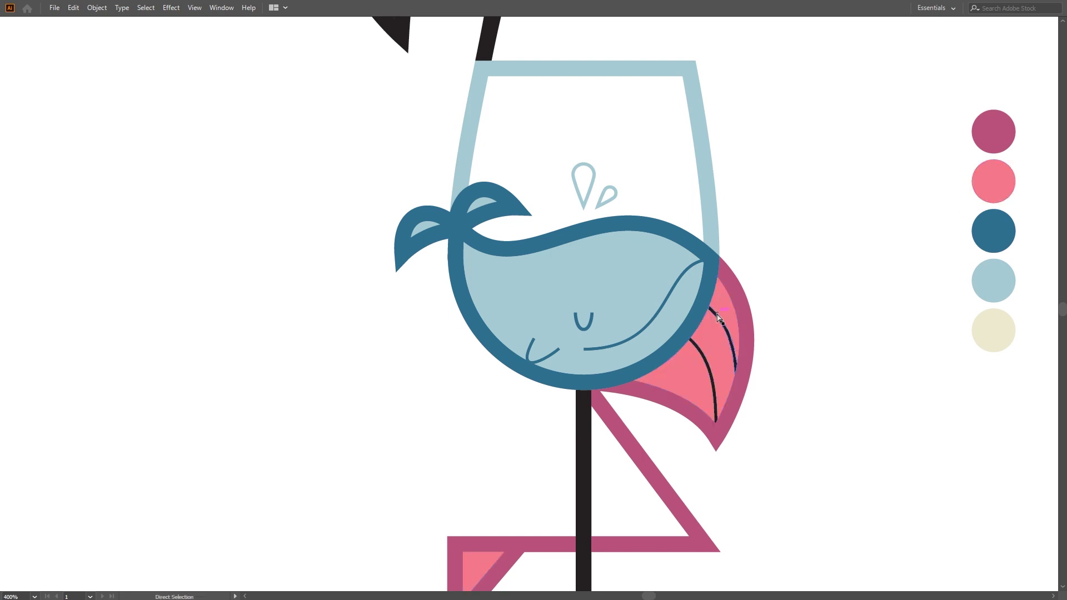
left_click(718, 337)
key("a")
left_click(556, 267)
scroll(715, 525, "down", 5)
left_click(577, 528, "ctrl")
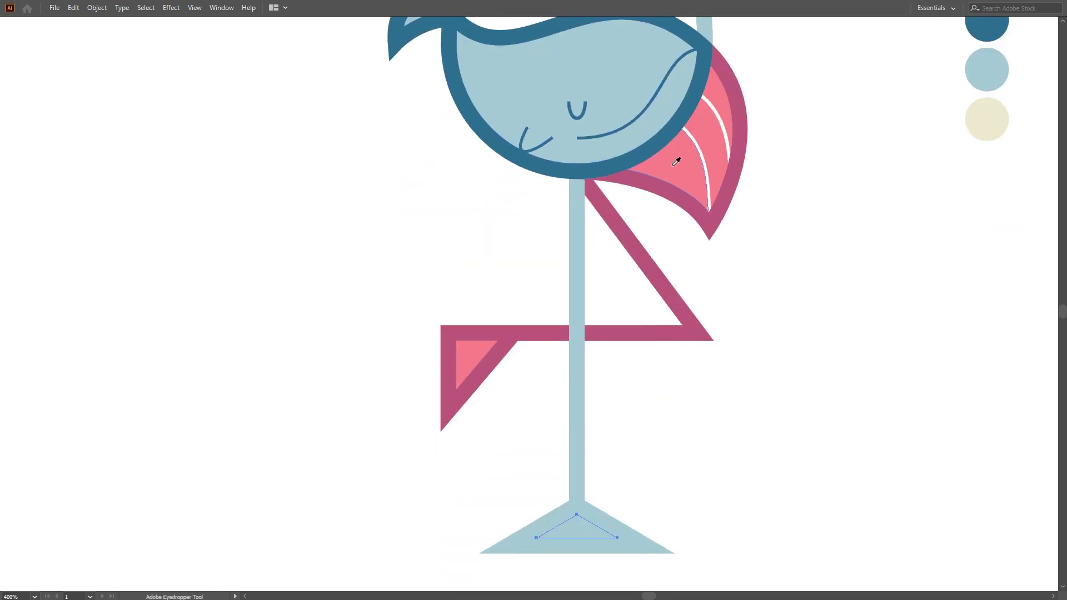
Step: Give the head outline magenta, upper beak cream, lower beak teal and inner beak light blue
scroll(701, 263, "down", 2)
scroll(720, 338, "up", 5)
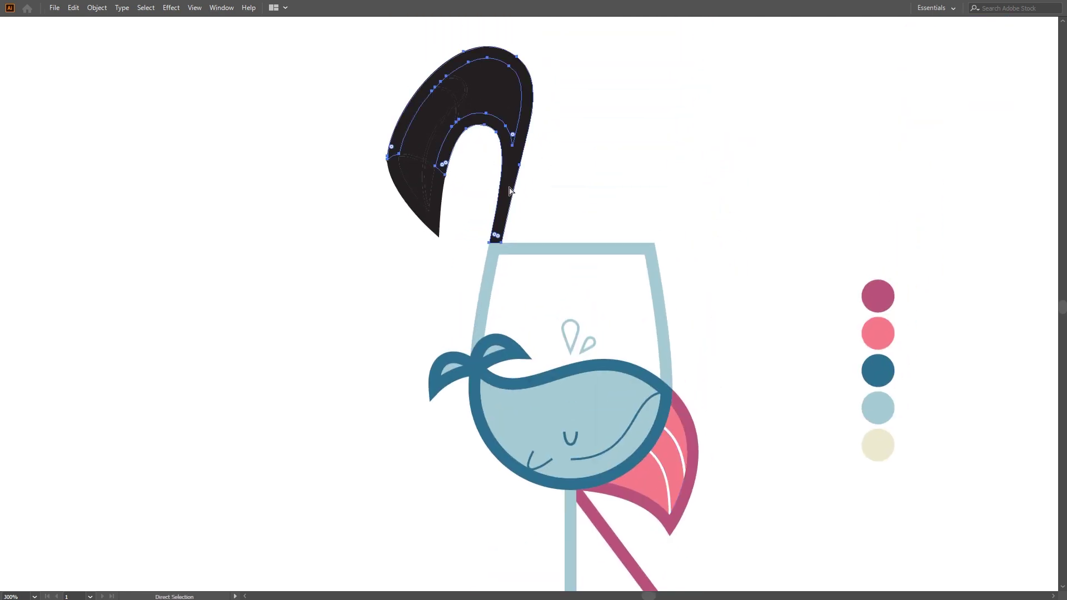
key("i")
left_click(873, 292)
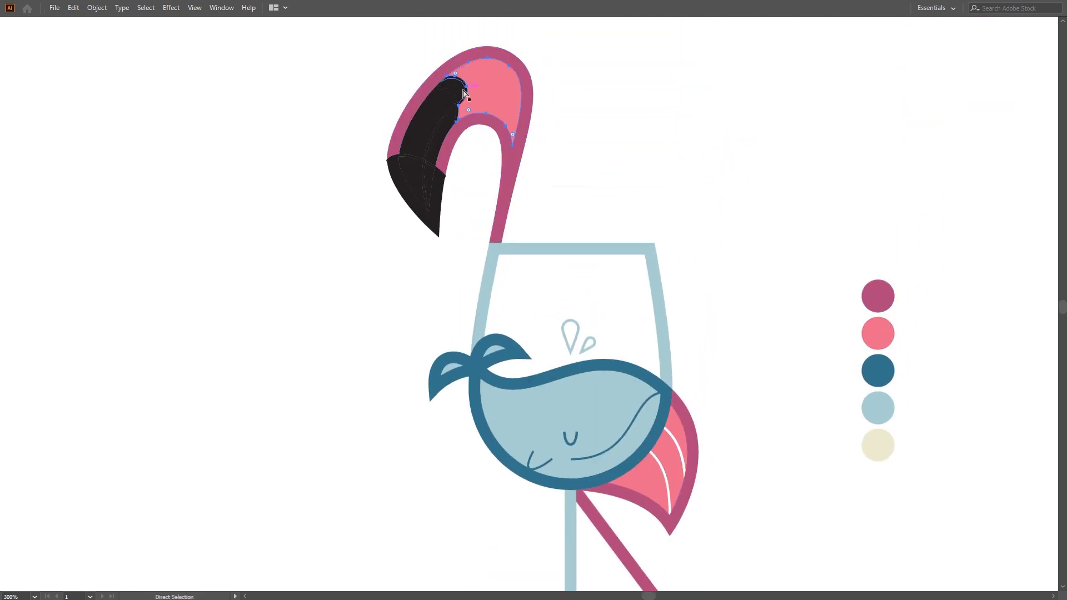
left_click(878, 444)
left_click(878, 370)
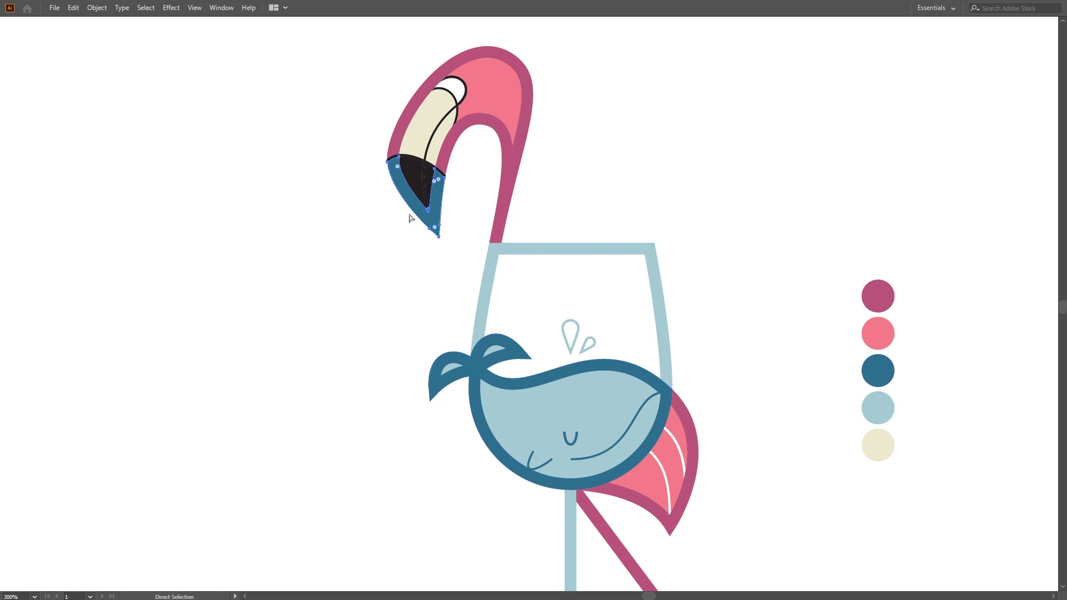
scroll(409, 167, "up", 2)
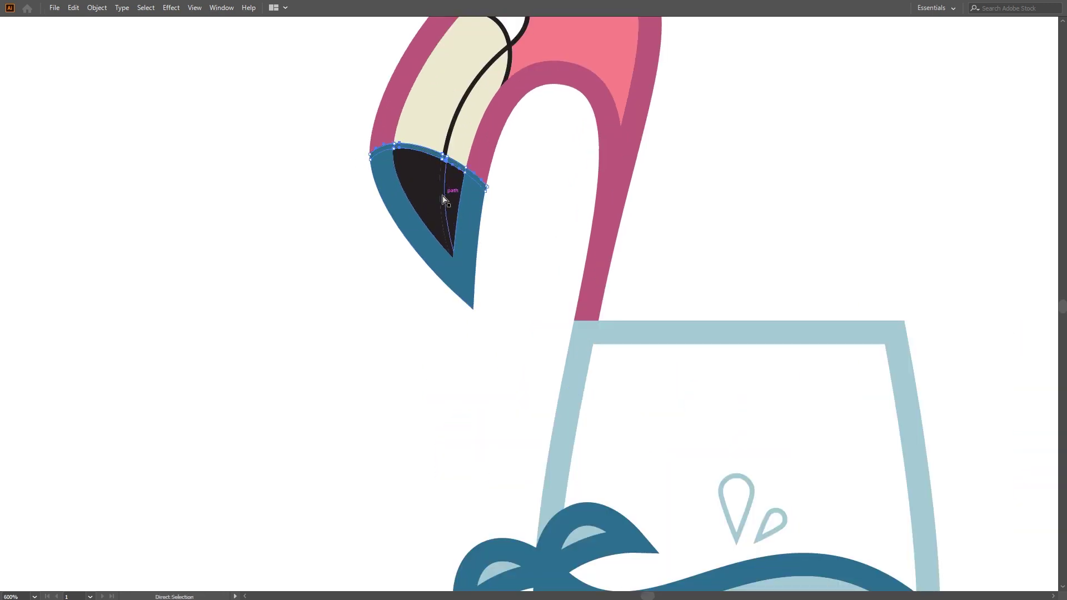
left_click(595, 331)
Step: Deselect the beak shapes and centre the whole flamingo in view
key("a")
scroll(467, 114, "up", 2)
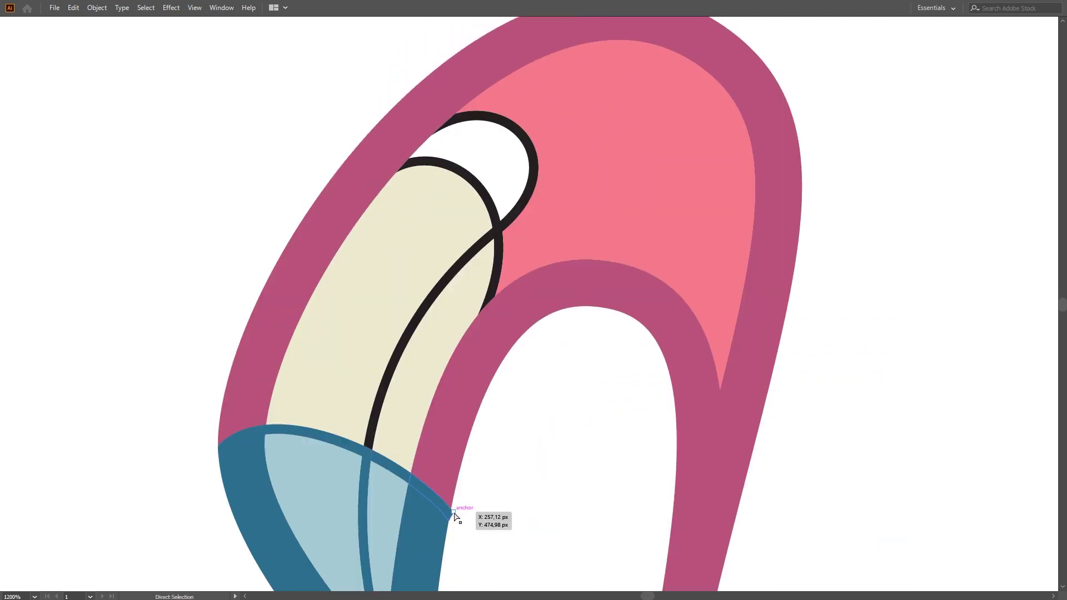
key("a")
left_click(278, 186)
scroll(500, 247, "down", 2)
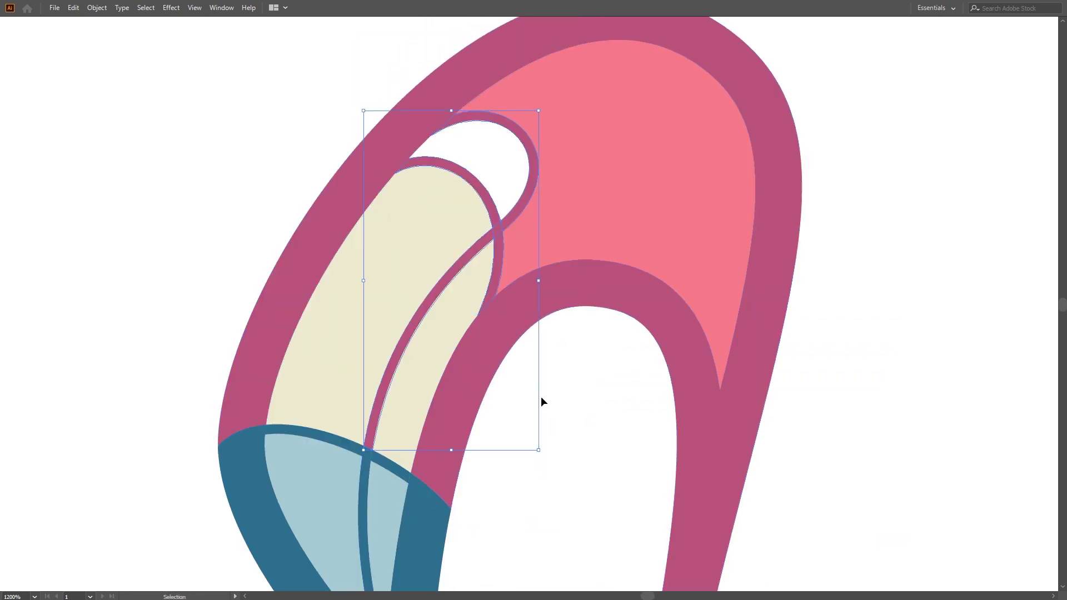
scroll(538, 389, "down", 2)
scroll(672, 432, "down", 2)
left_click_drag(758, 436, 697, 349)
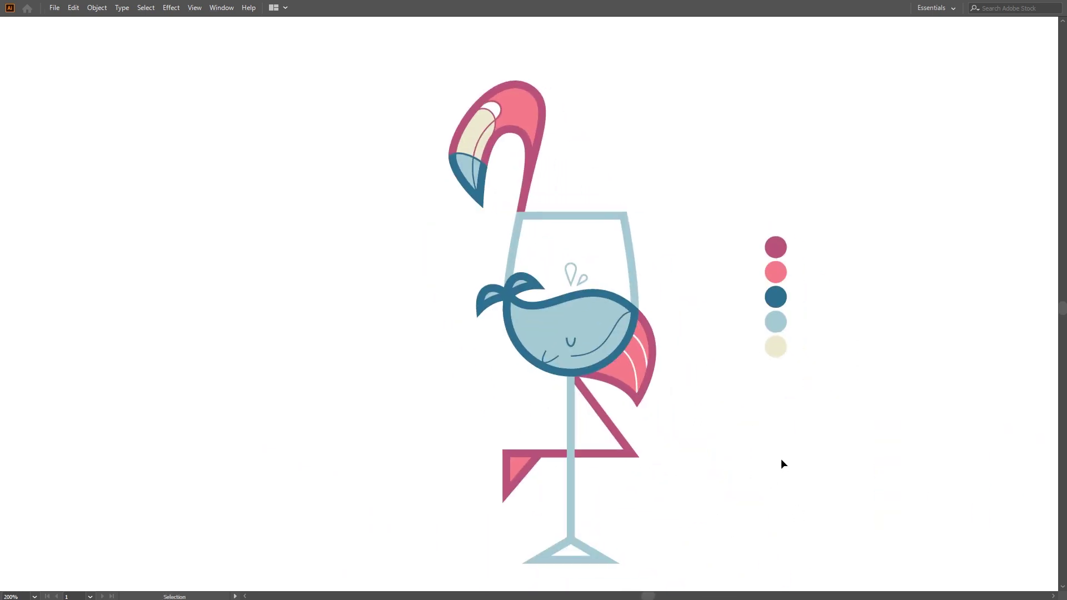
scroll(782, 460, "down", 1)
scroll(668, 396, "down", 2)
Step: Draw an artboard-sized rectangle, fill it cream, and delete the colour swatch circles
left_click_drag(55, 46, 1047, 575)
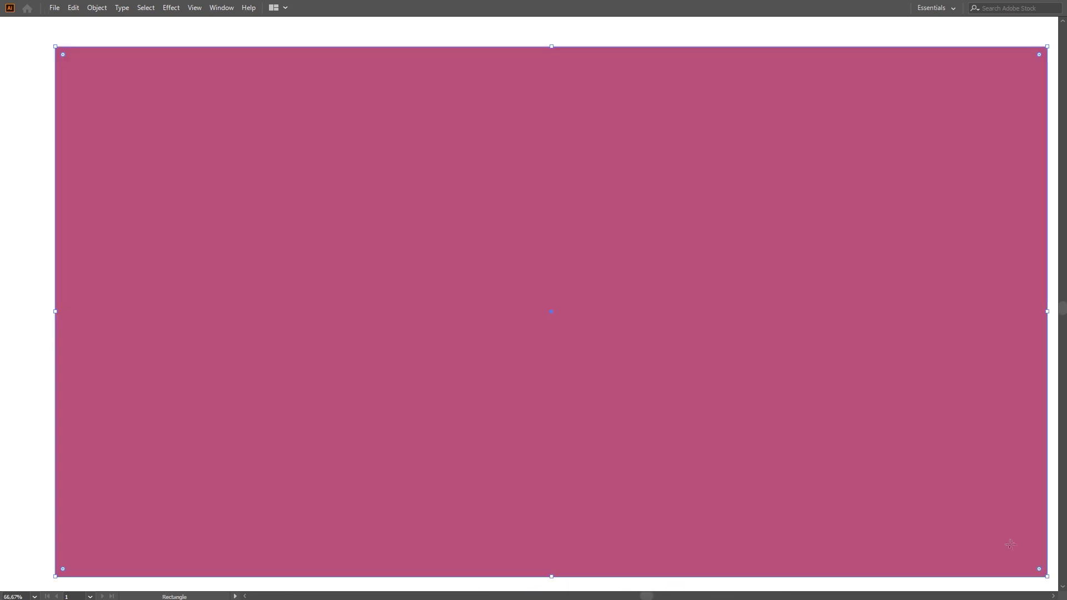
scroll(799, 437, "up", 3)
key("a")
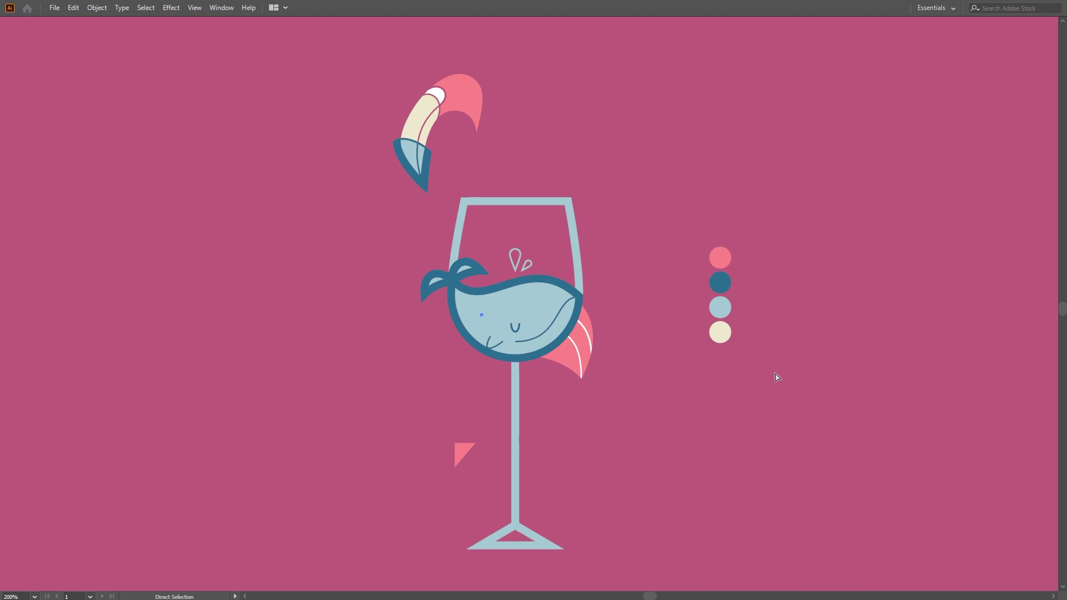
left_click(721, 335)
key("Delete")
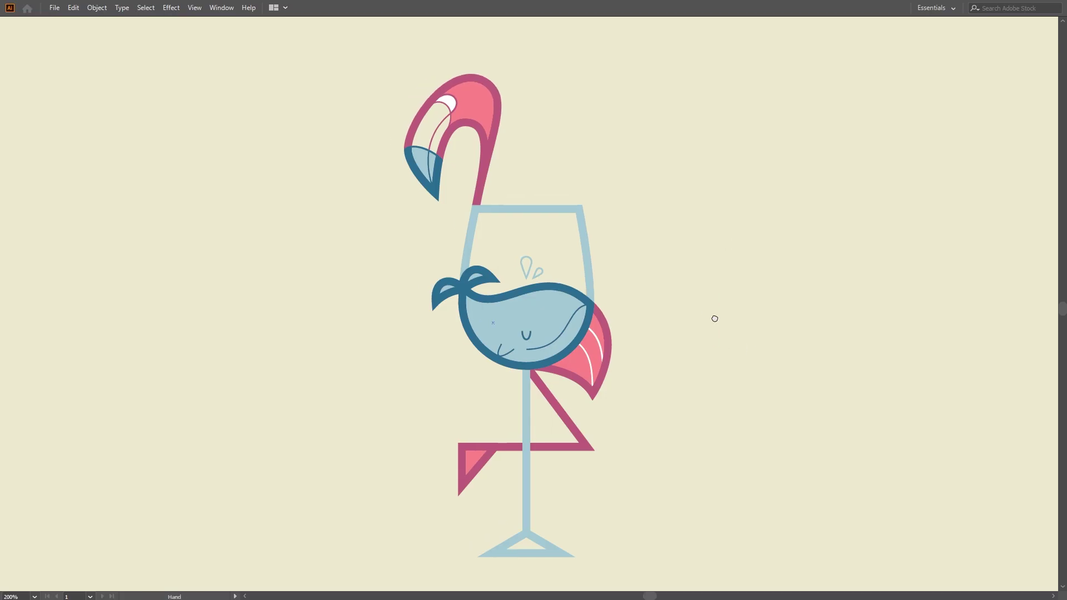